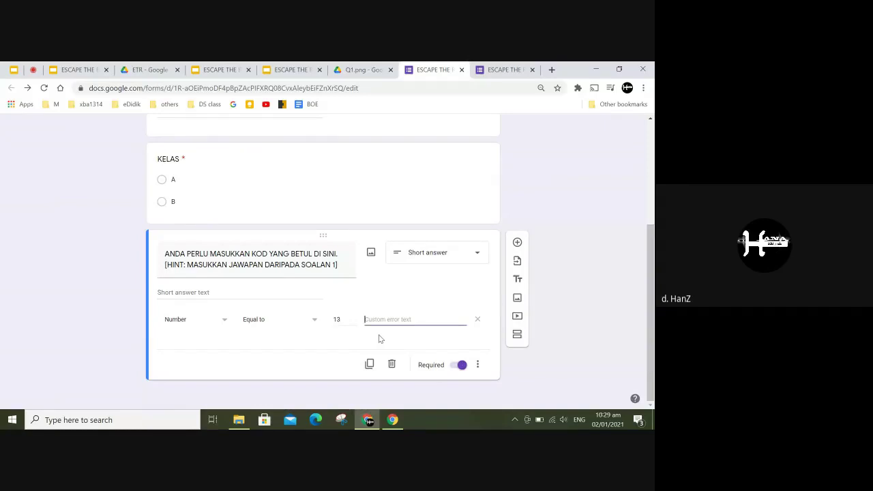
# Set the code question's custom error text to "OPPS..JAWAPAN ANDA SALAH. SILA CUBA LAGI."
pyautogui.write('OPPS..JAWAPAN ANDA SALAH. SILA')
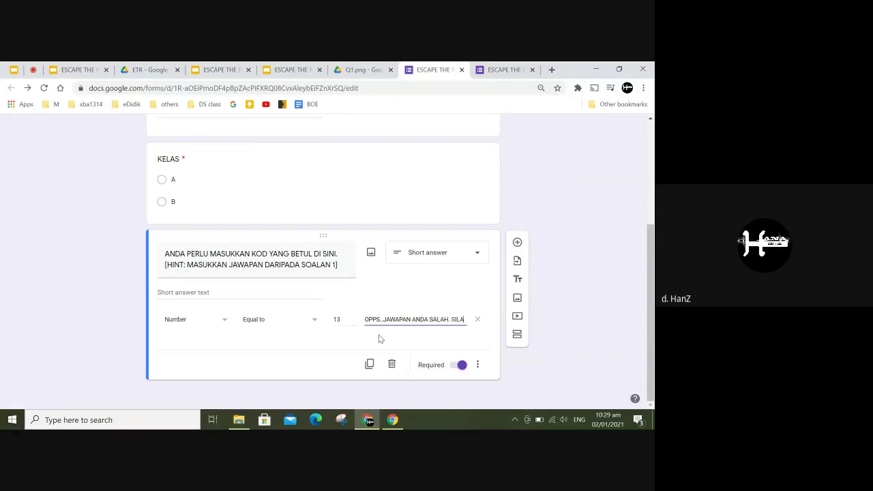
pyautogui.write(' CUBA LAG')
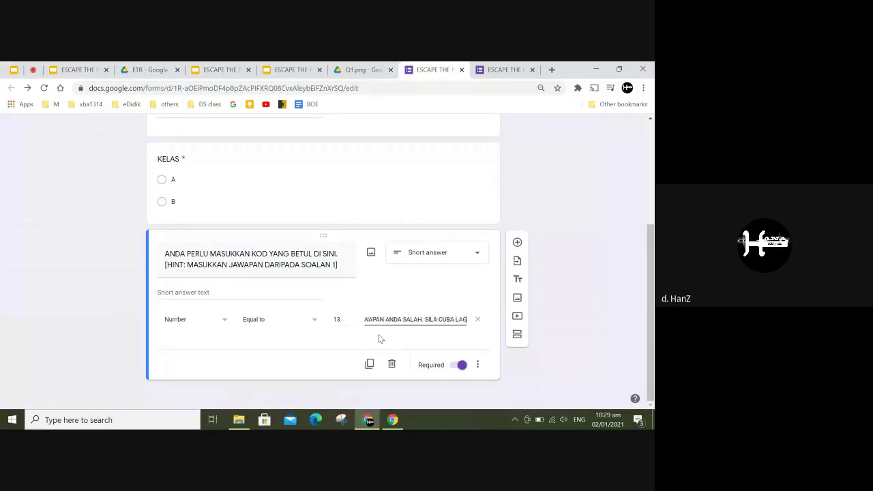
pyautogui.write('I.')
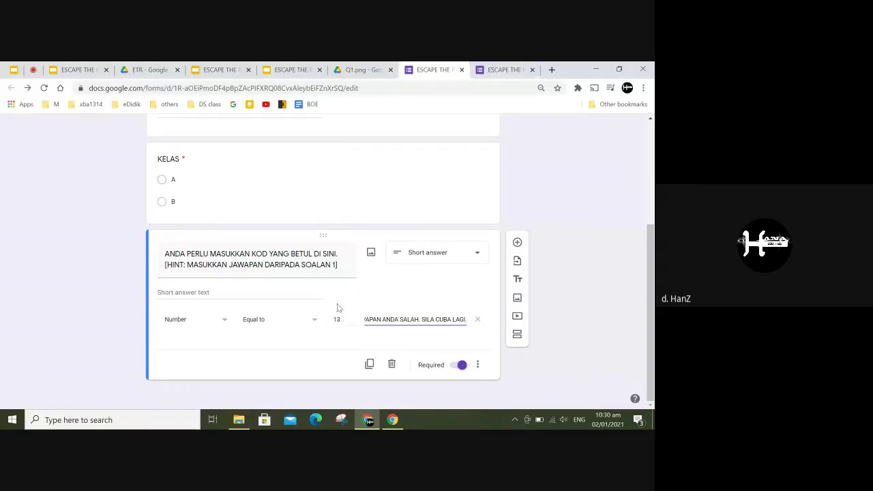
# In the sample escape room form, test the QUESTION 1 lock with the answer 1111, and replace it with 13
pyautogui.click(498, 69)
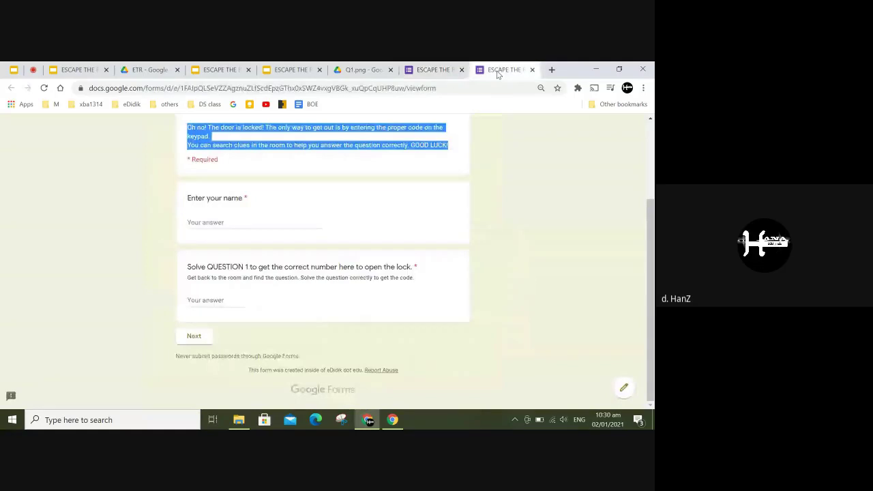
pyautogui.click(224, 300)
pyautogui.write('1111')
pyautogui.click(125, 293)
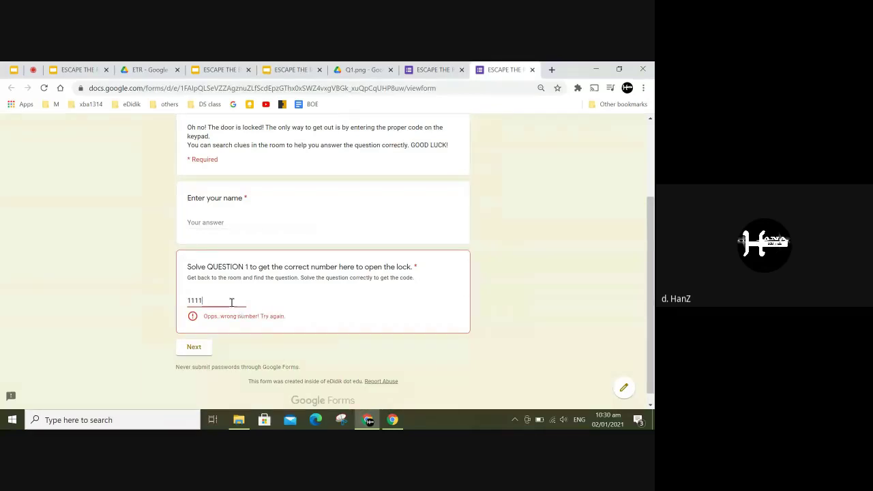
pyautogui.moveTo(230, 302); pyautogui.dragTo(192, 301)
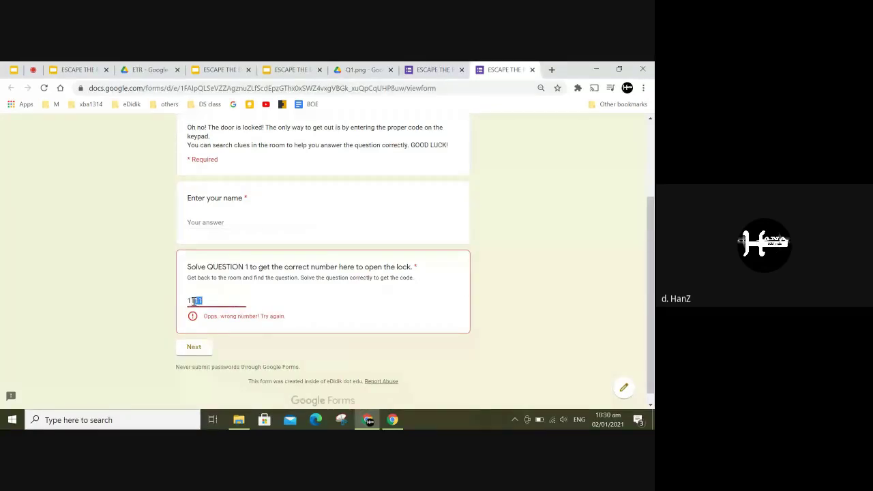
pyautogui.write('3')
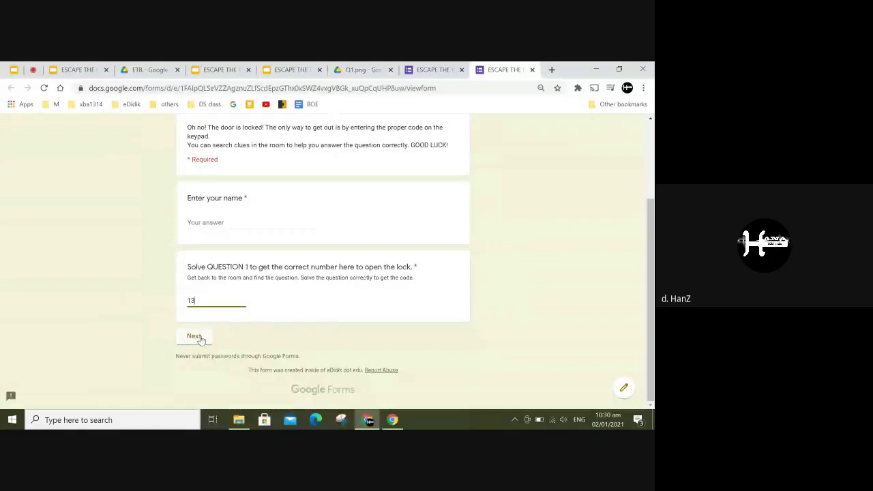
# Fill in the respondent's name in the sample form and continue to its second lock page
pyautogui.click(224, 223)
pyautogui.write('HANA')
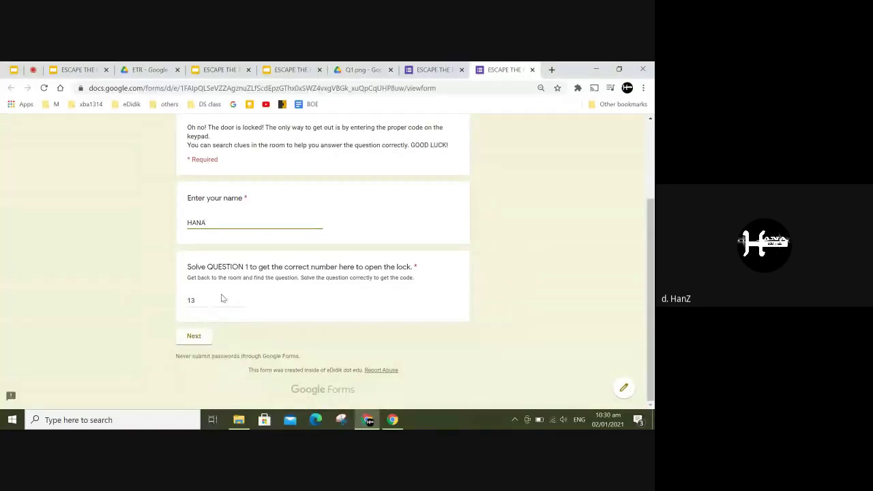
pyautogui.hotkey('ctrl', 'shift', 'Tab')
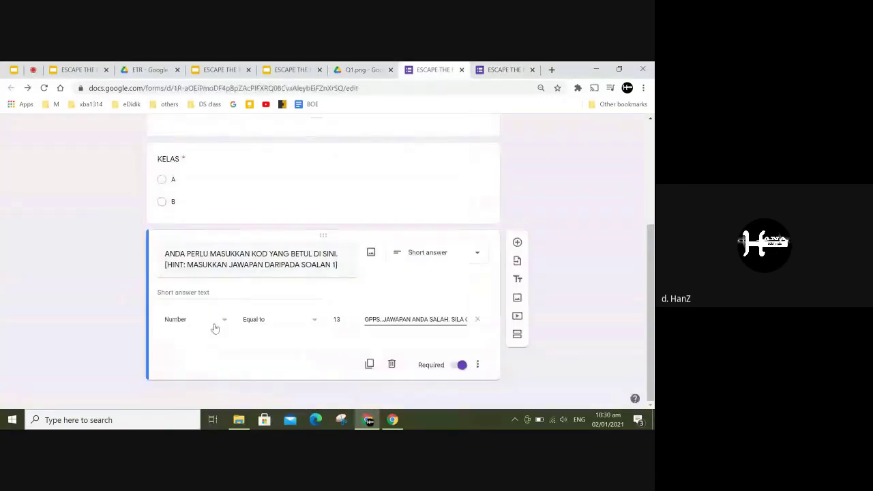
pyautogui.click(504, 65)
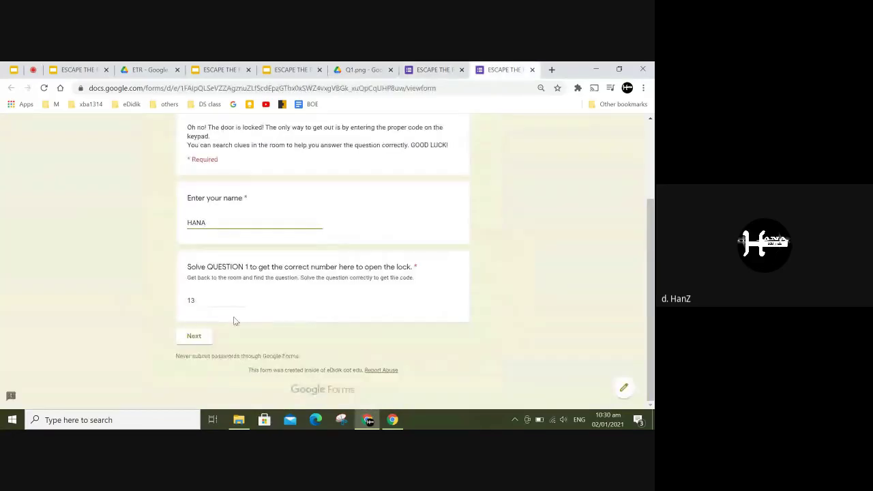
pyautogui.click(194, 337)
pyautogui.scroll(-2, 542, 192)
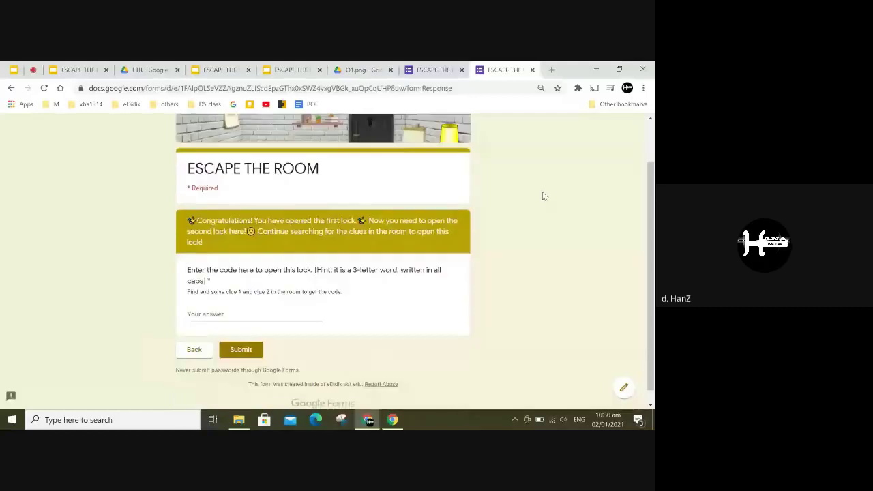
# Add a new section after the code question in the ESCAPE THE ROOM LOCK form, and compare it with the sample form's second lock page
pyautogui.click(434, 70)
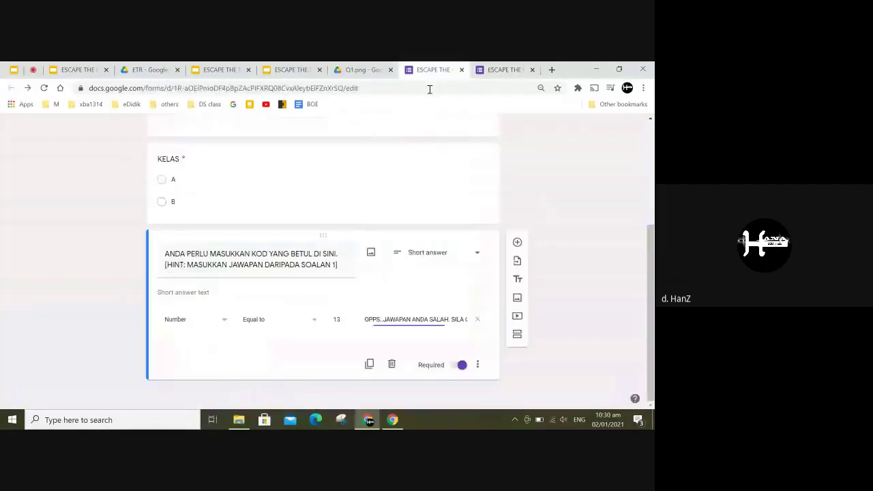
pyautogui.scroll(3, 352, 285)
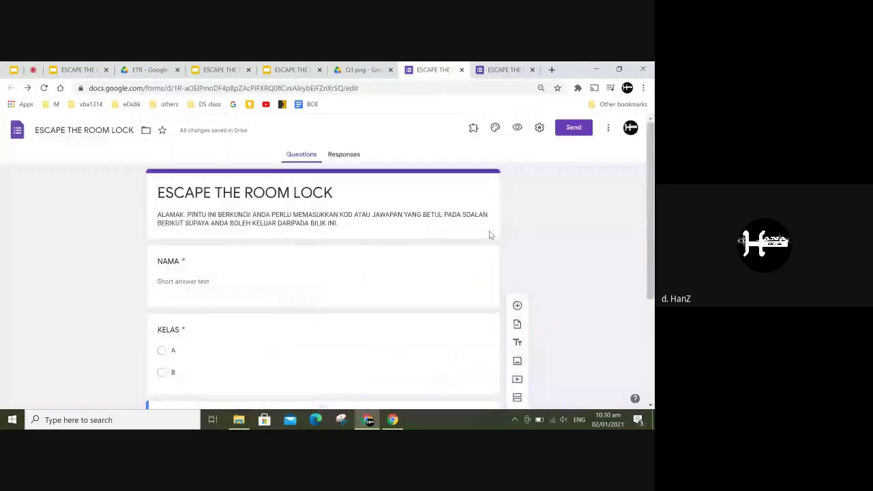
pyautogui.scroll(-2, 249, 335)
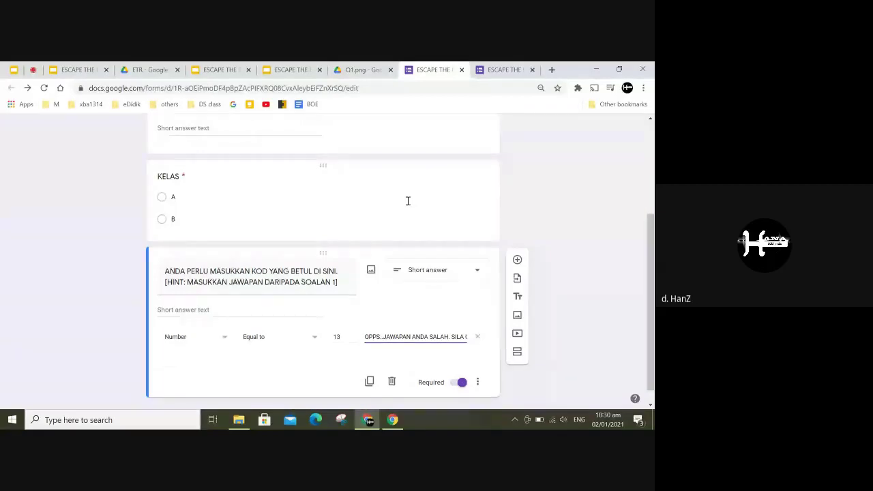
pyautogui.scroll(-1, 477, 218)
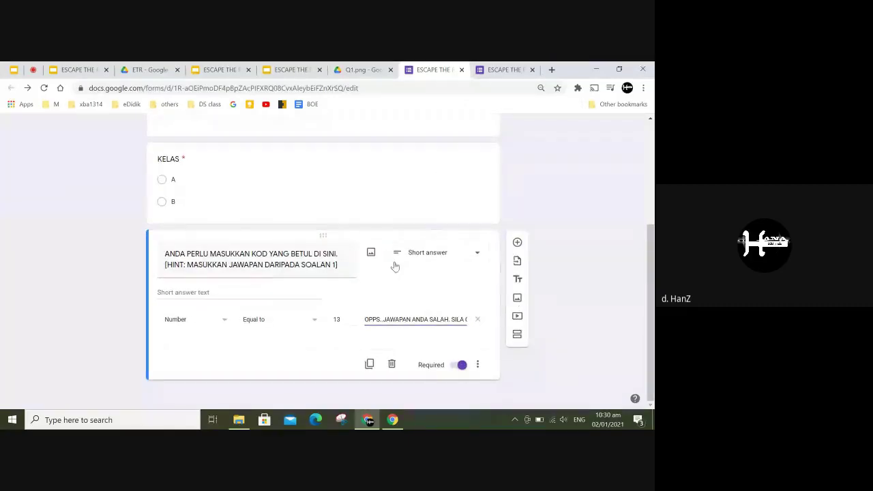
pyautogui.click(517, 335)
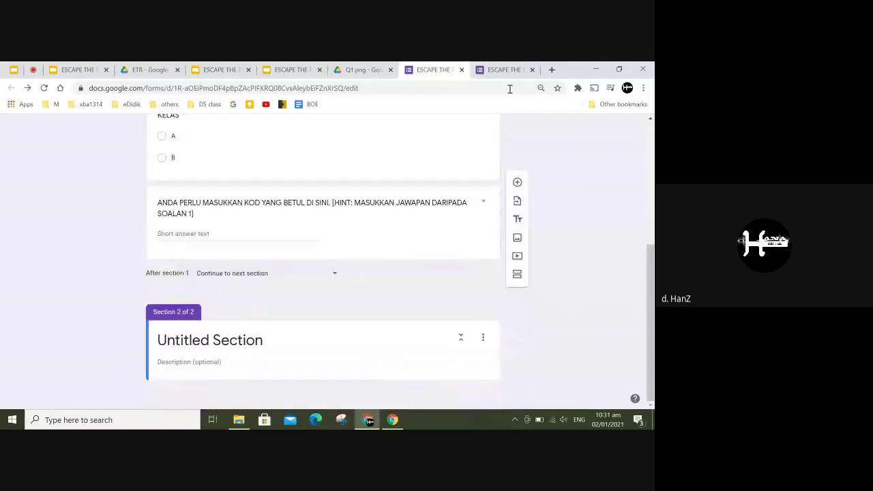
pyautogui.click(489, 67)
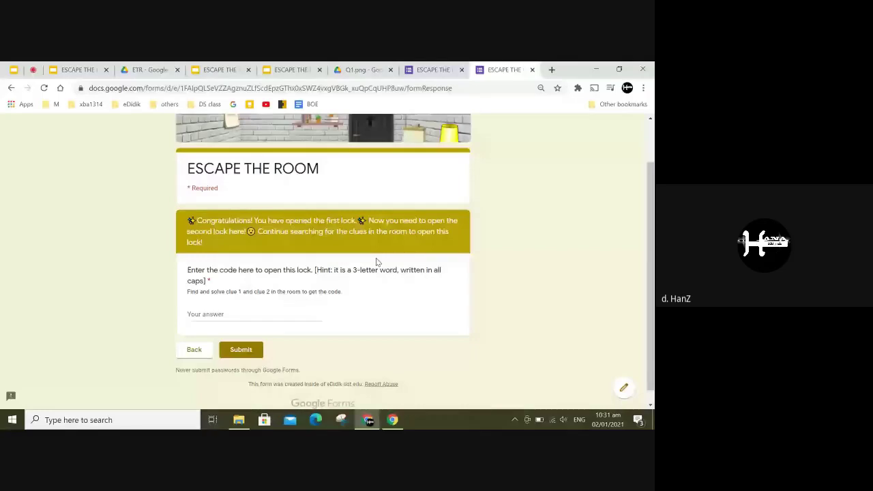
pyautogui.click(436, 68)
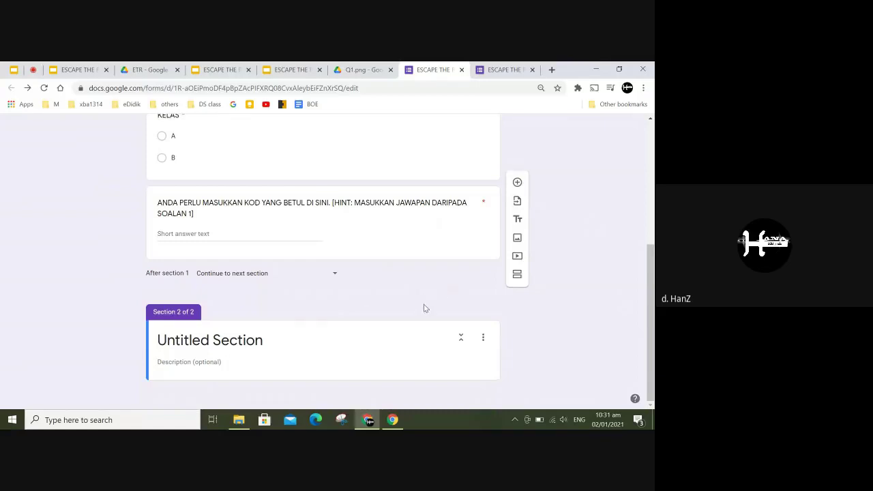
pyautogui.scroll(2, 587, 246)
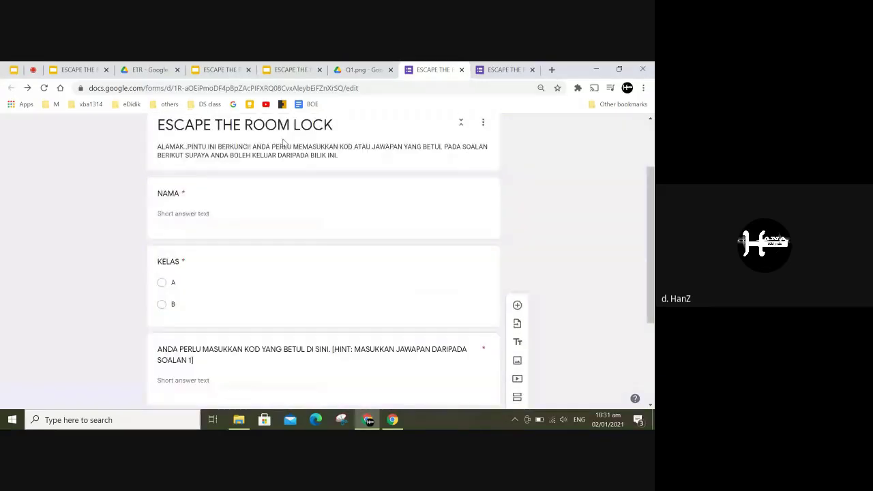
pyautogui.moveTo(652, 181); pyautogui.dragTo(636, 287)
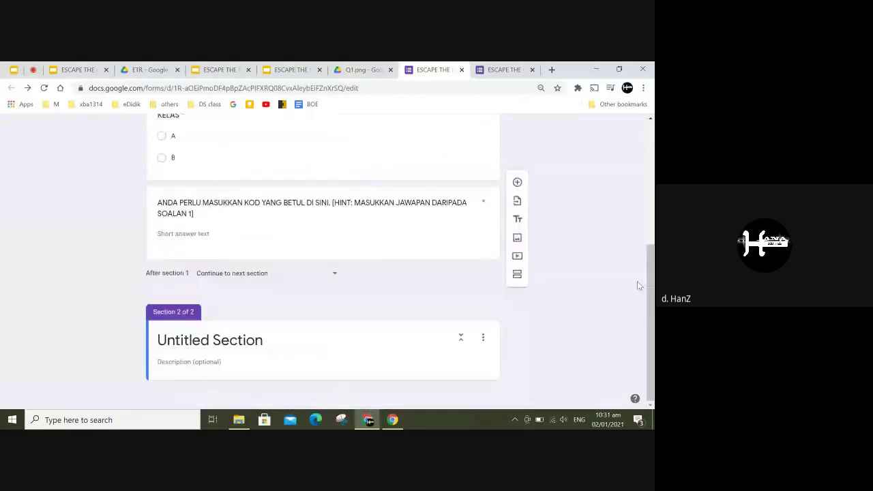
# Replace the title of section 2 with "TAHNIAH! ANDA SUDAH BERJAYA MEMBUKA KUNCI YANG PERTAMA."
pyautogui.click(237, 348)
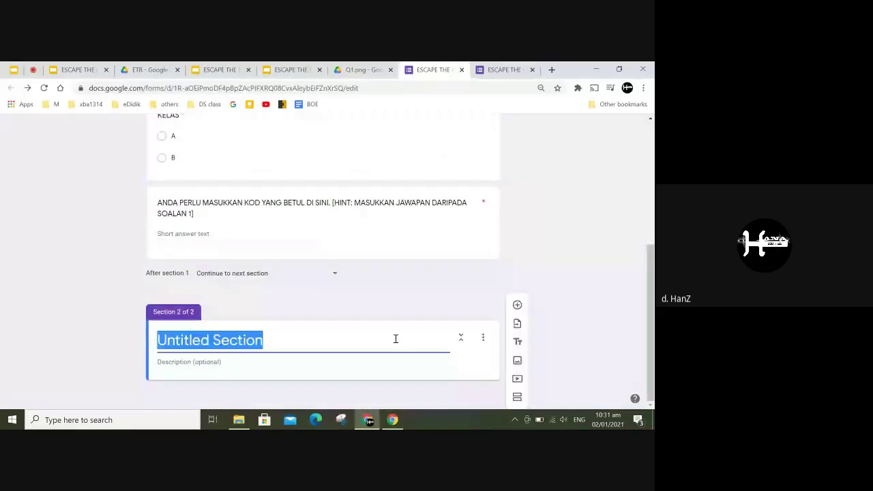
pyautogui.click(494, 63)
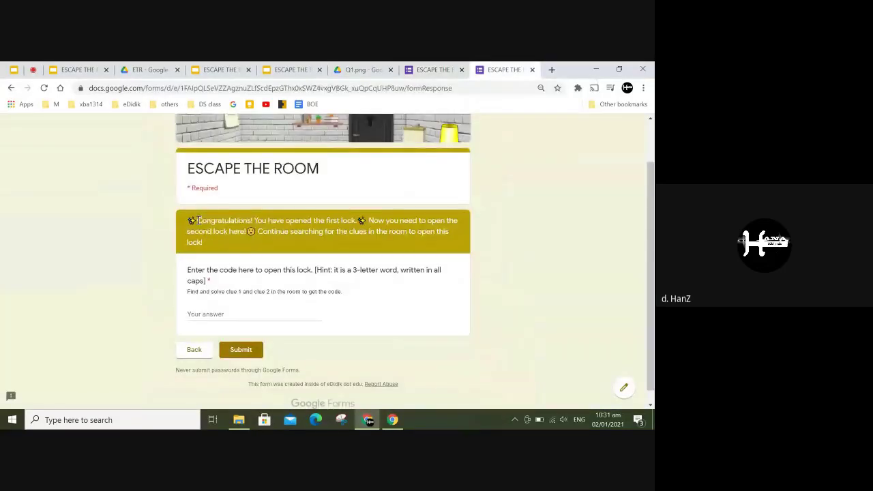
pyautogui.hotkey('ctrl', 'shift', 'Tab')
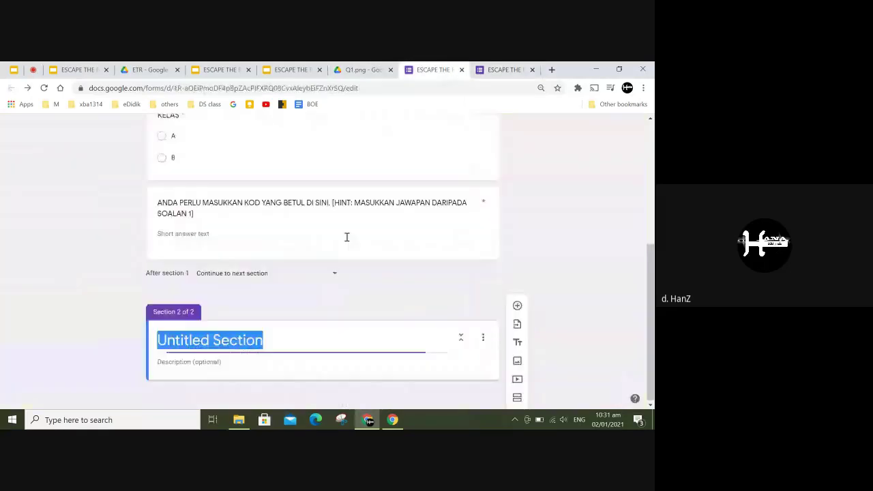
pyautogui.write('tA')
pyautogui.press('BackSpace')
pyautogui.press('BackSpace')
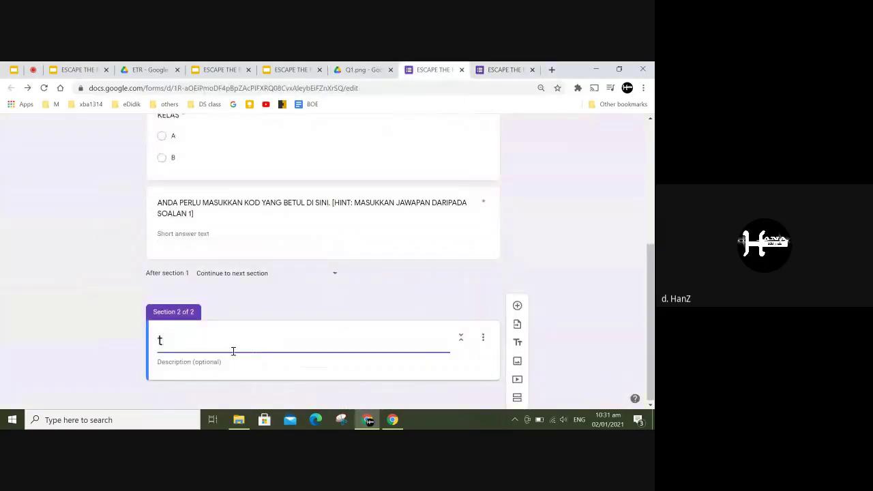
pyautogui.write('TAHNIAH')
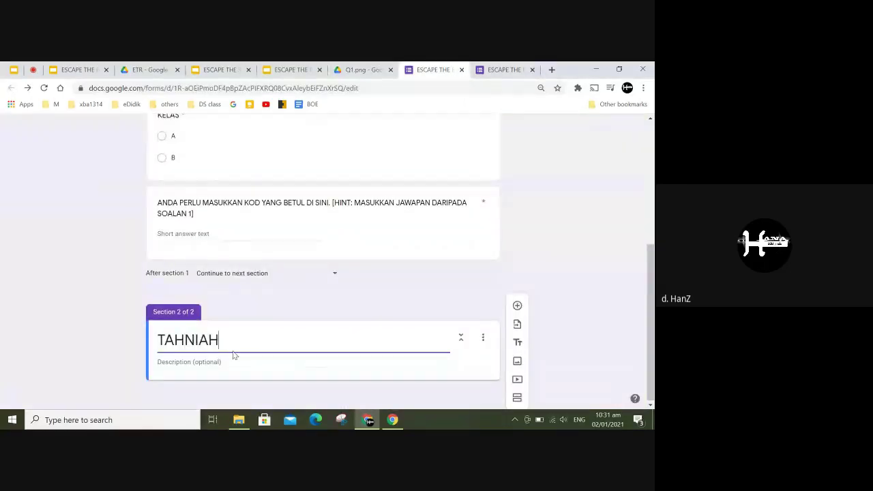
pyautogui.write('! ANADA')
pyautogui.press('BackSpace')
pyautogui.press('BackSpace')
pyautogui.press('BackSpace')
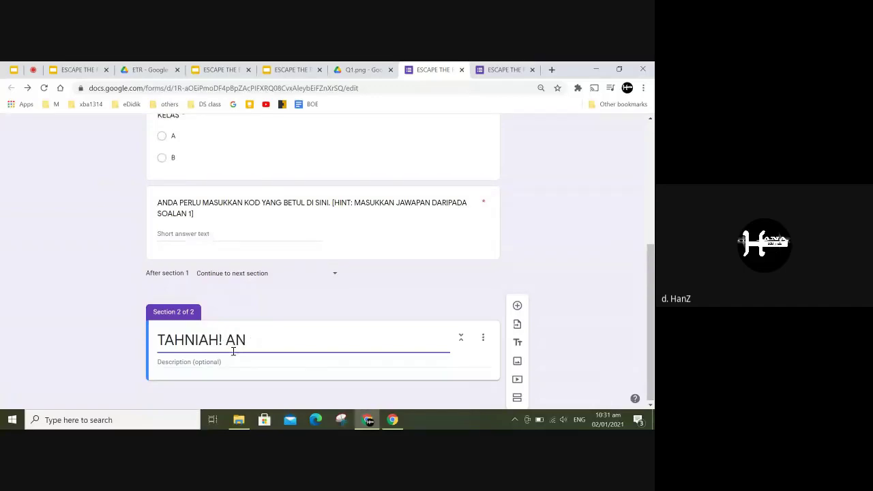
pyautogui.write('DA SUDAH BERJAY')
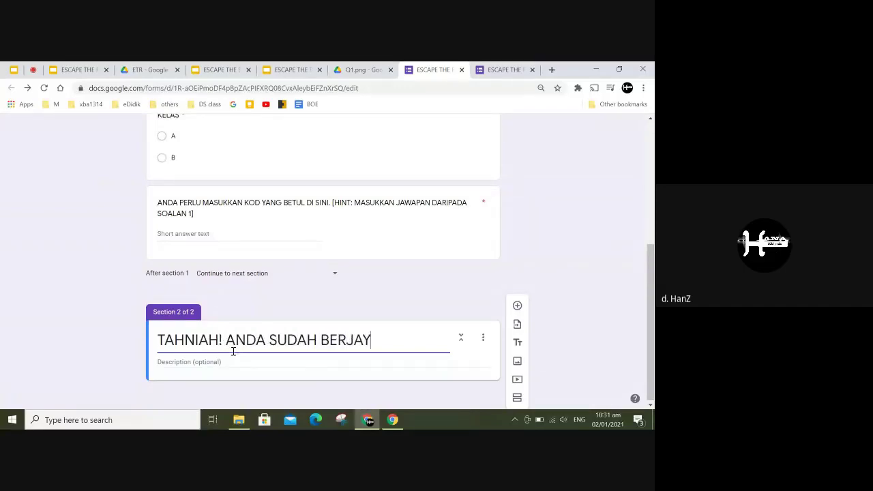
pyautogui.write('A MEMBUKA KU')
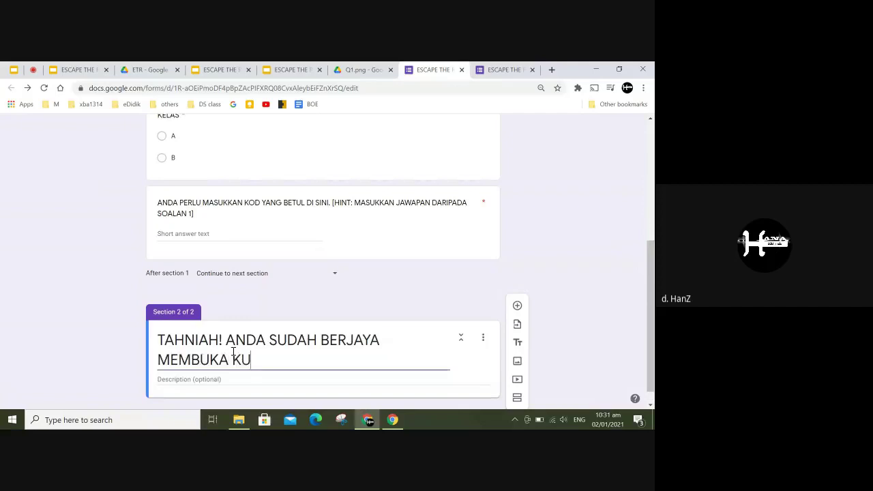
pyautogui.write('NCI YANG PER')
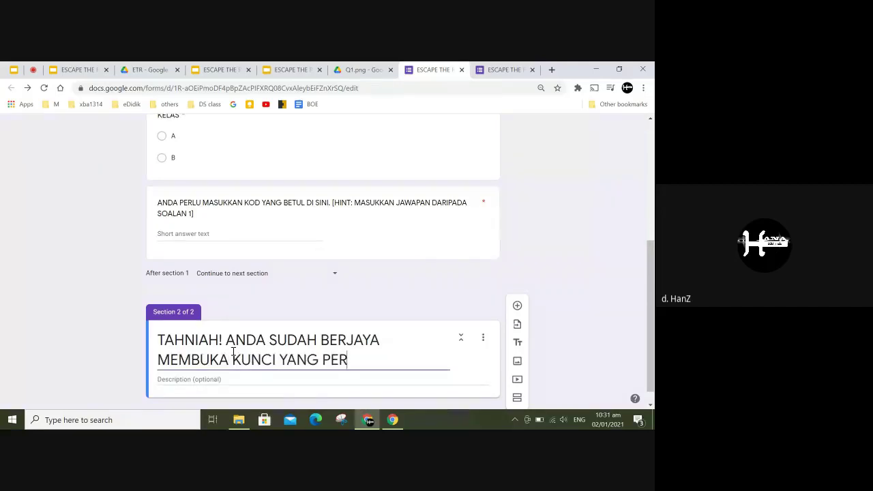
pyautogui.write('TAMA.')
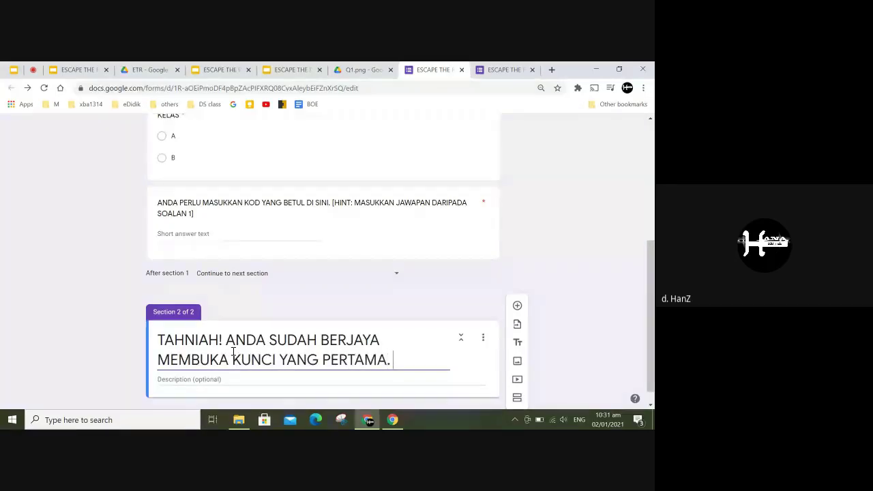
# Extend the section 2 title with "TAPI, ADA KUNCI KEDUA LAGI YANG PERLU ANDA BUKA"
pyautogui.write(' TAPI, ADA')
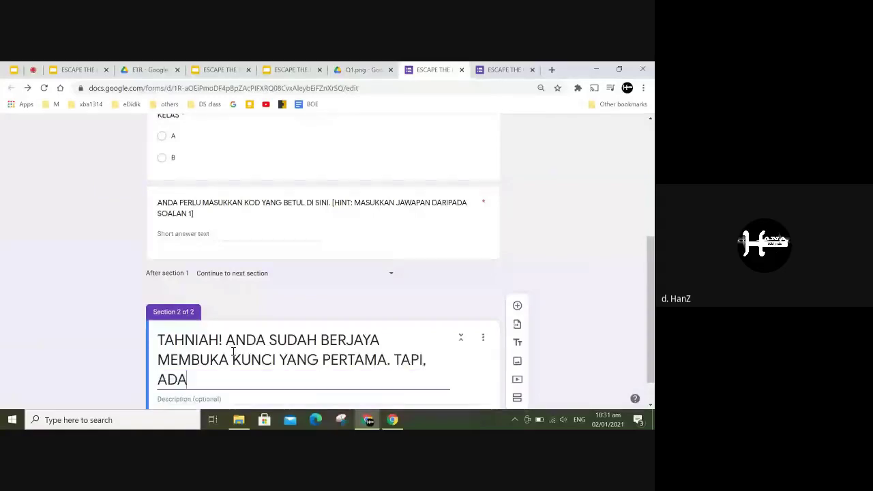
pyautogui.write(' KUNCI KEDUA LAGI YAN')
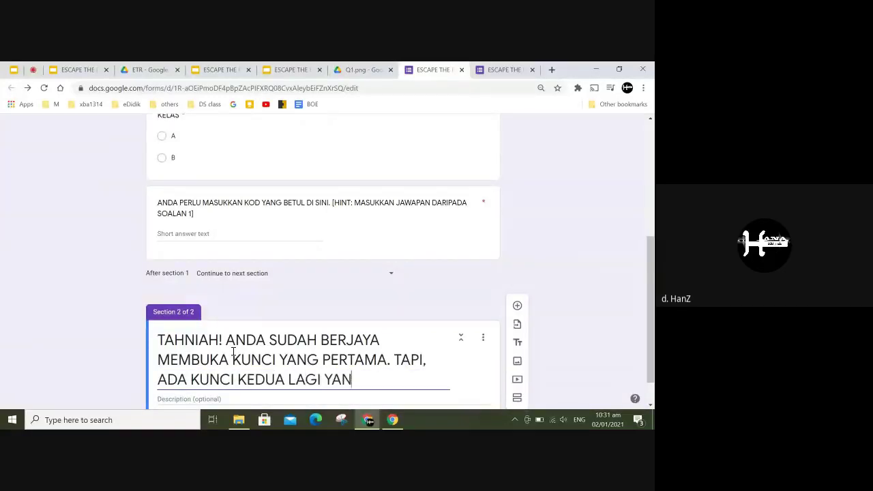
pyautogui.write('G PERLU ANDA')
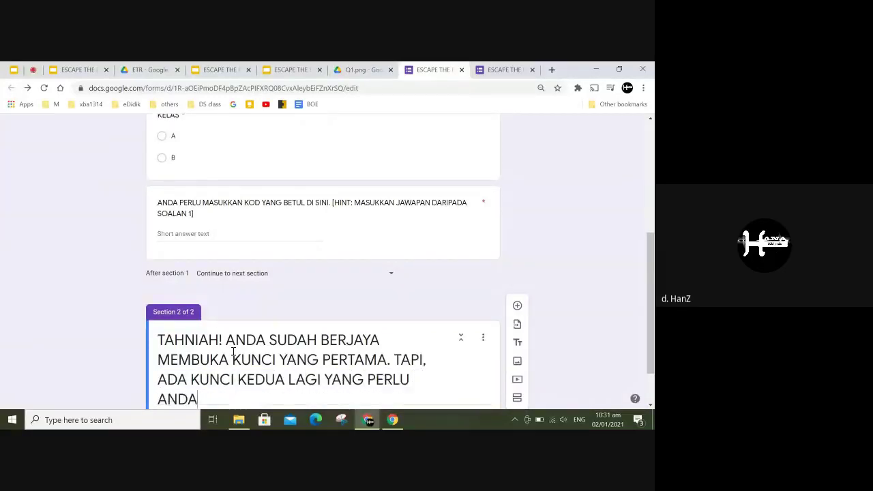
pyautogui.scroll(-1, 651, 280)
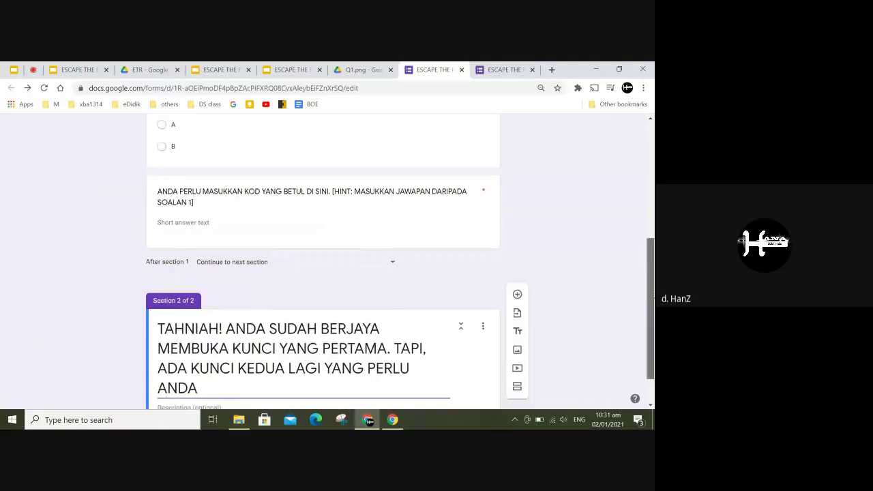
pyautogui.write('BUKA')
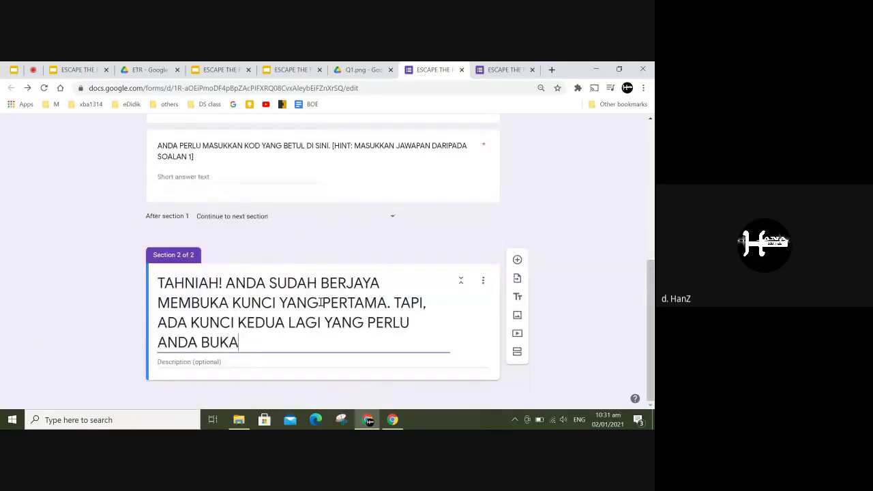
# Finish the section 2 title with "UNTUK KELUAR DARIPADA BILIK INI."
pyautogui.write(' UNTUK KELU')
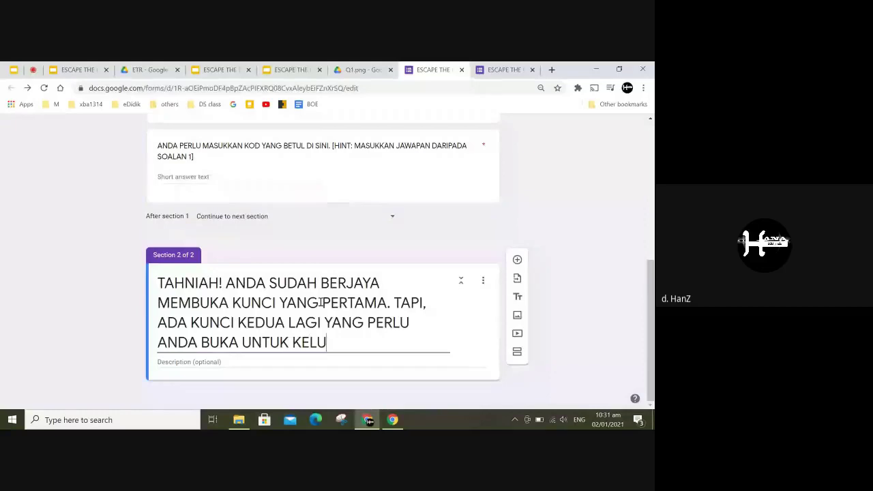
pyautogui.write('AR DARIPA')
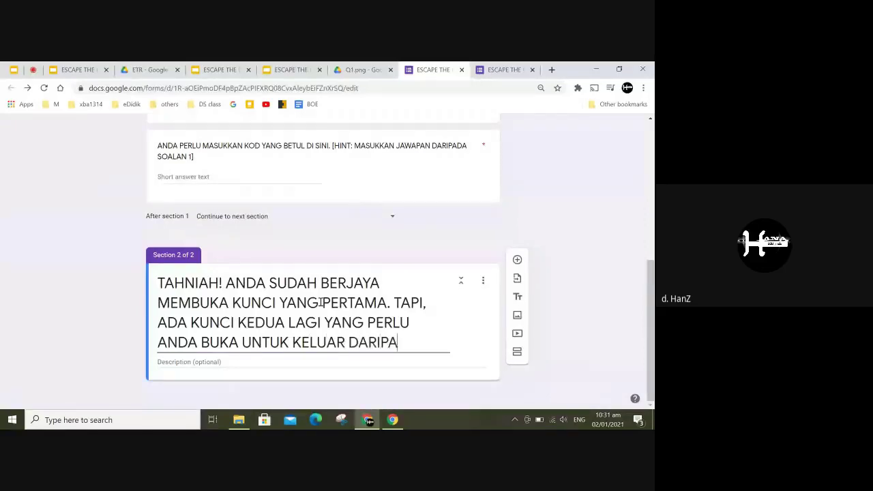
pyautogui.write('DA B')
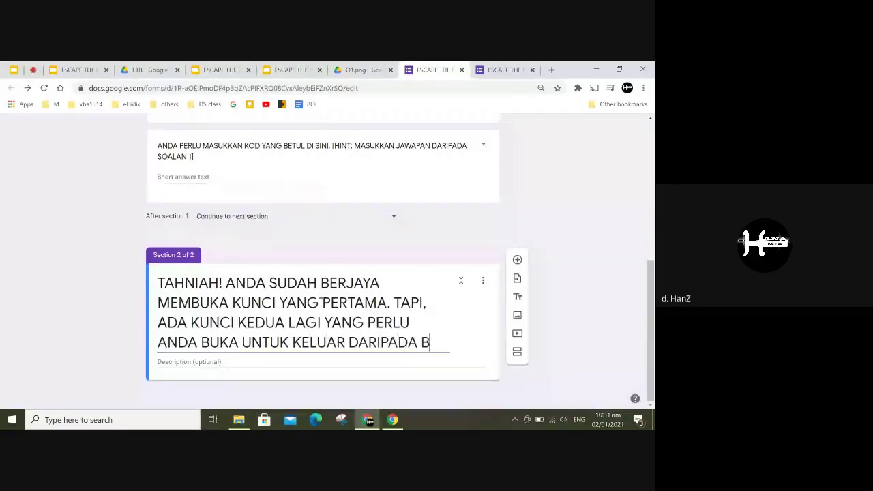
pyautogui.write('ILIK INI.')
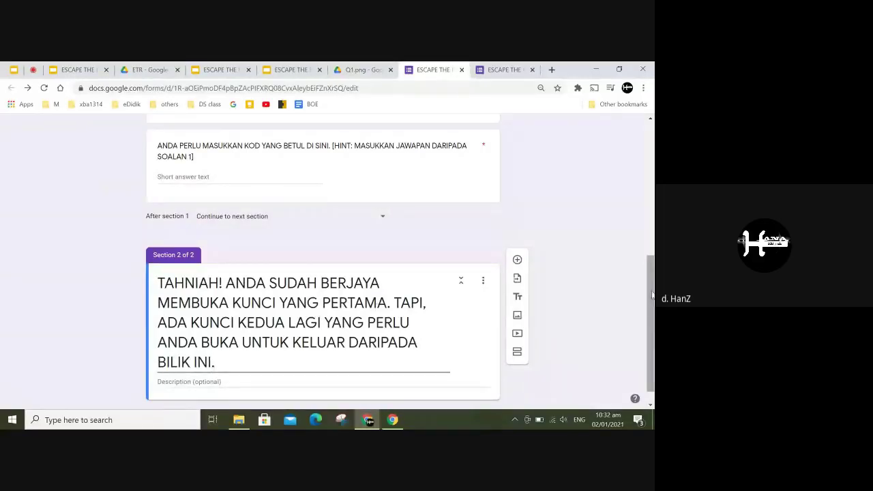
# Enter the section 2 description "TERUSKAN MENCARI KLU DI SEKITAR BILIK UNTUK MENDAPATKAN JAWAPAN YANG BETUL."
pyautogui.scroll(-1, 651, 295)
pyautogui.click(221, 363)
pyautogui.write('T')
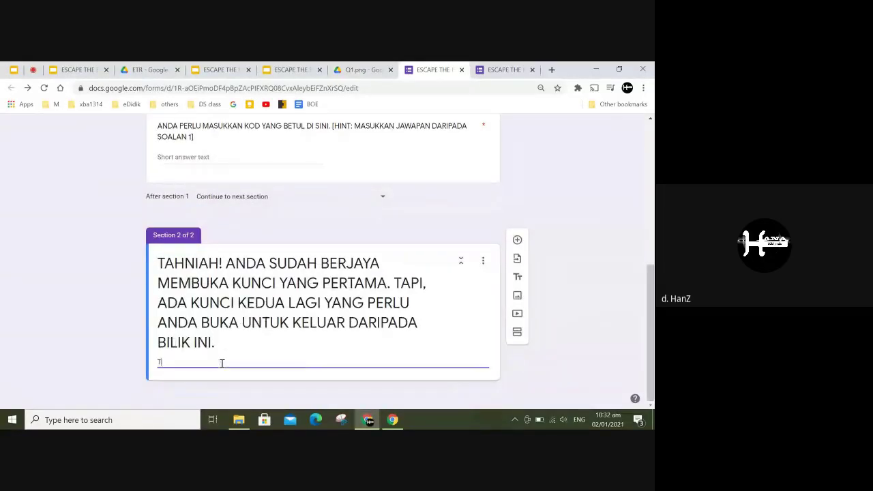
pyautogui.write('ERUSKAN MENCARI K LU DI SEKI')
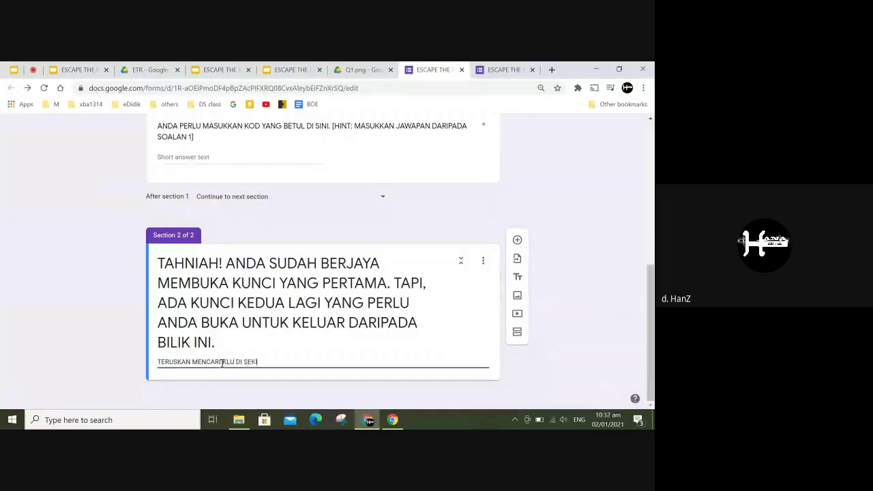
pyautogui.write('TAR')
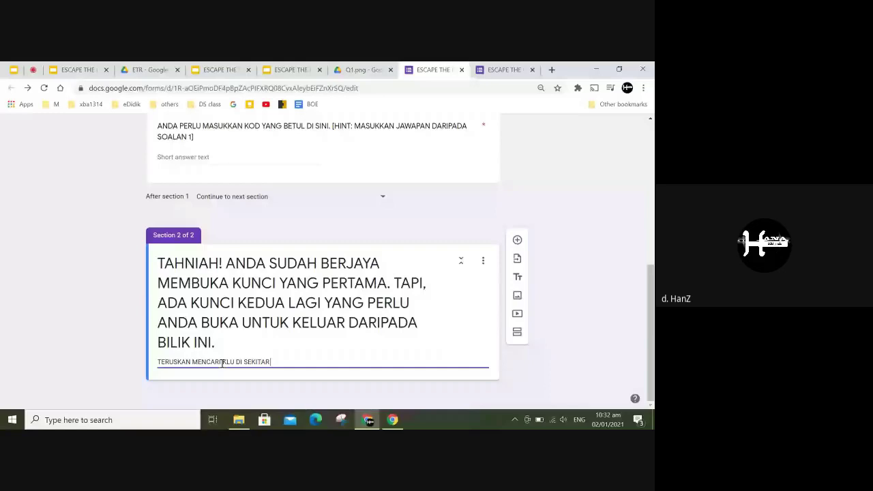
pyautogui.write(' BILIK UNTUK MENDAPATKAN JAW')
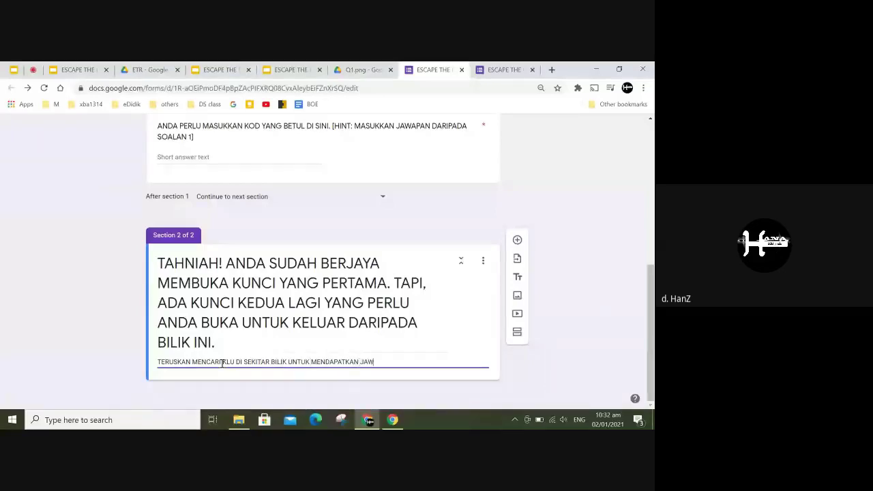
pyautogui.write('APAN YANG BETUL.')
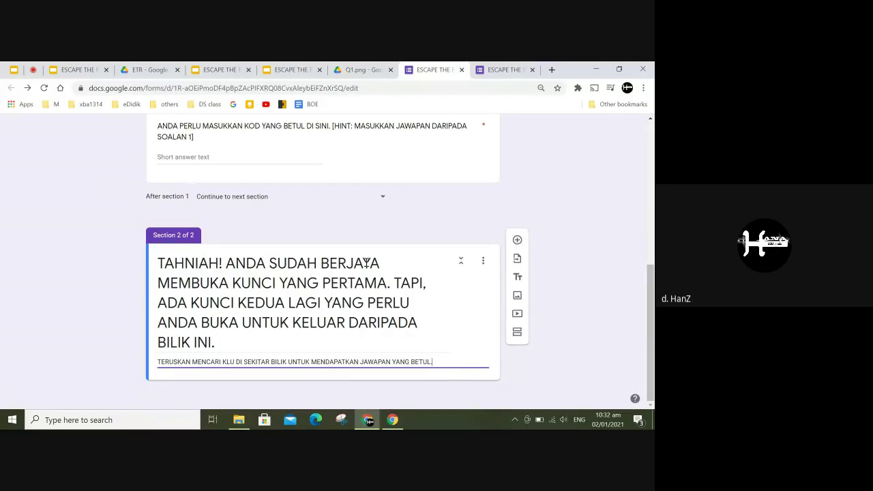
# Add a new question to section 2, checking the wording and clue hint of the sample form's second lock question
pyautogui.click(502, 68)
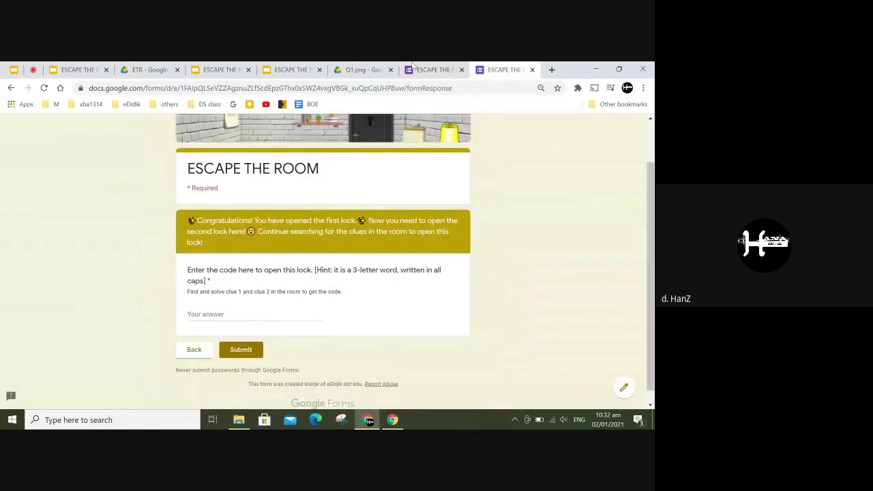
pyautogui.click(430, 69)
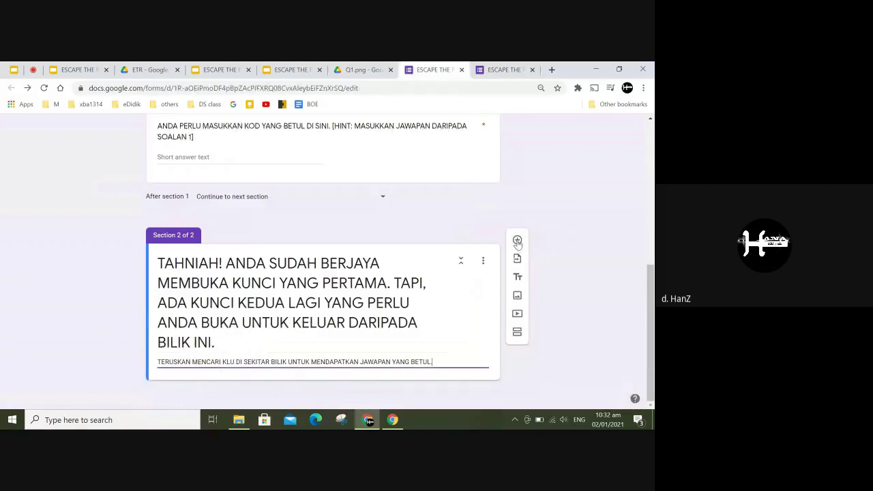
pyautogui.click(518, 241)
pyautogui.moveTo(652, 254); pyautogui.dragTo(645, 318)
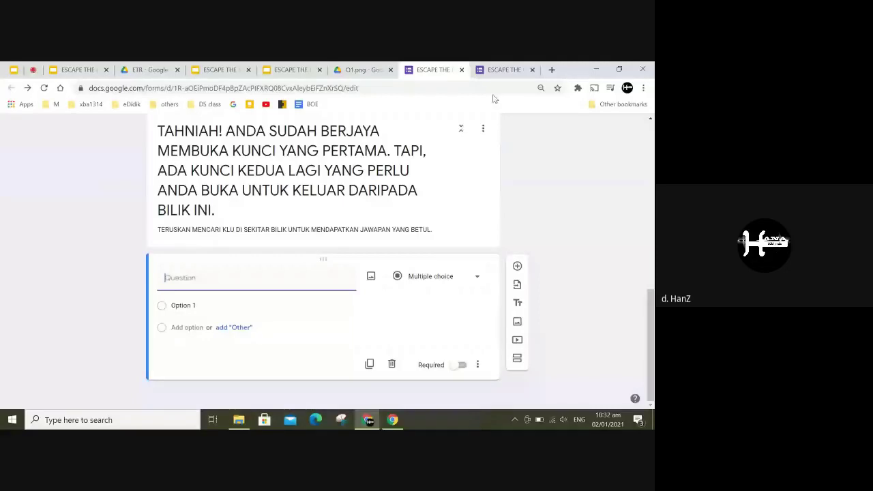
pyautogui.click(505, 66)
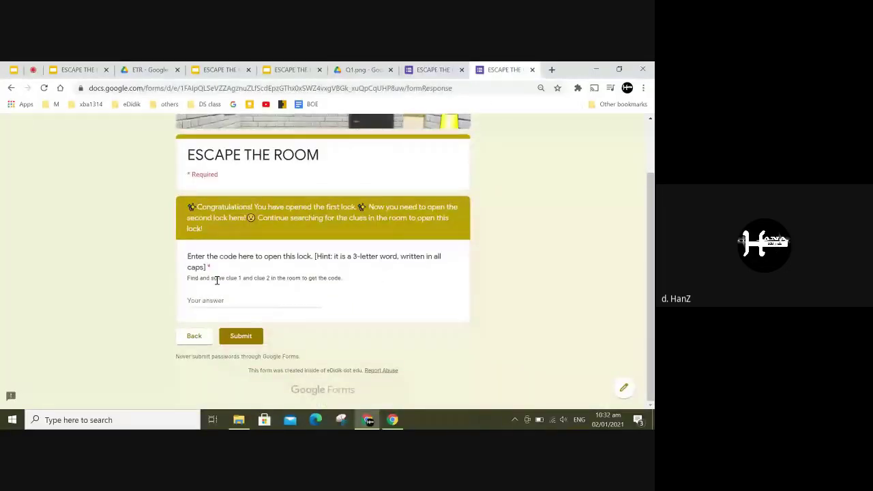
pyautogui.moveTo(227, 278); pyautogui.dragTo(271, 277)
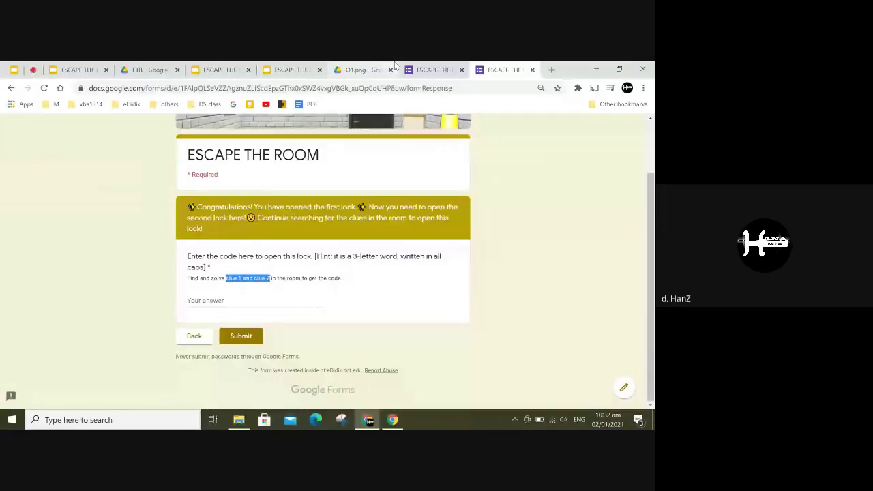
pyautogui.click(427, 69)
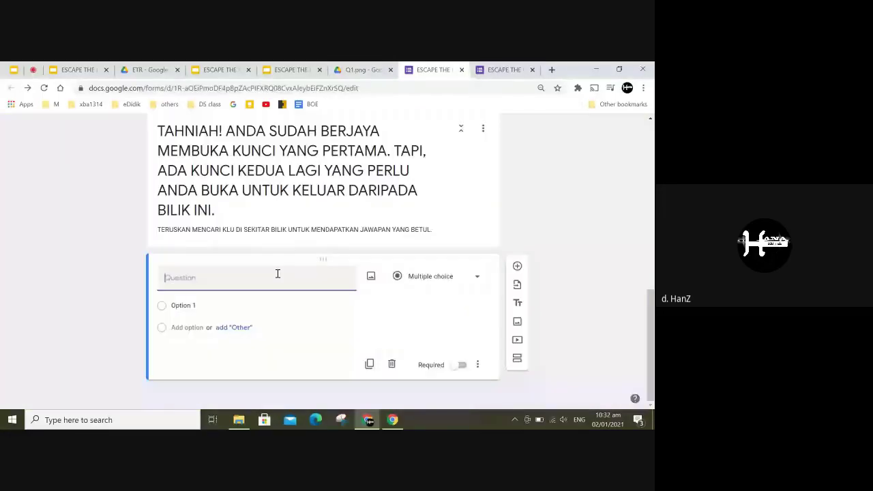
# Word the new question as "ANDA PERLU MASUKKAN JAWAPAN YANG BETUL BERDASARKAN KLU 1 DAN KLU 2."
pyautogui.write('ANDA PERLU MASU')
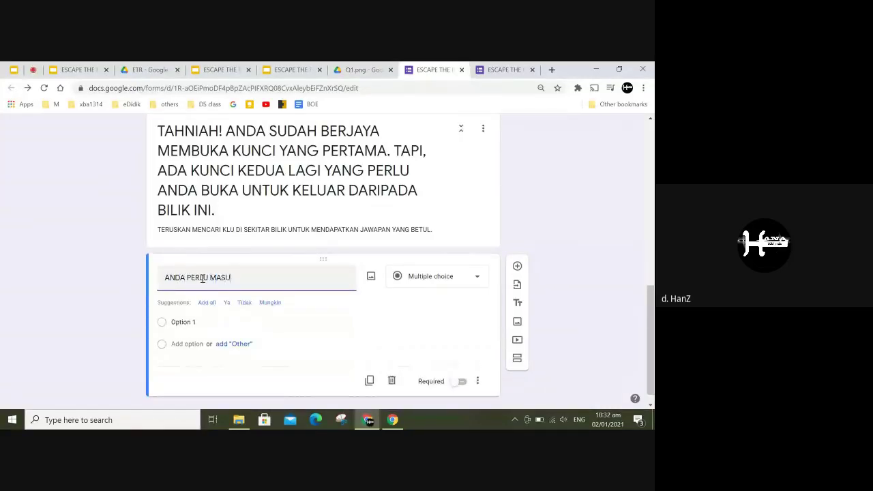
pyautogui.write('KKAN JAWAPAN')
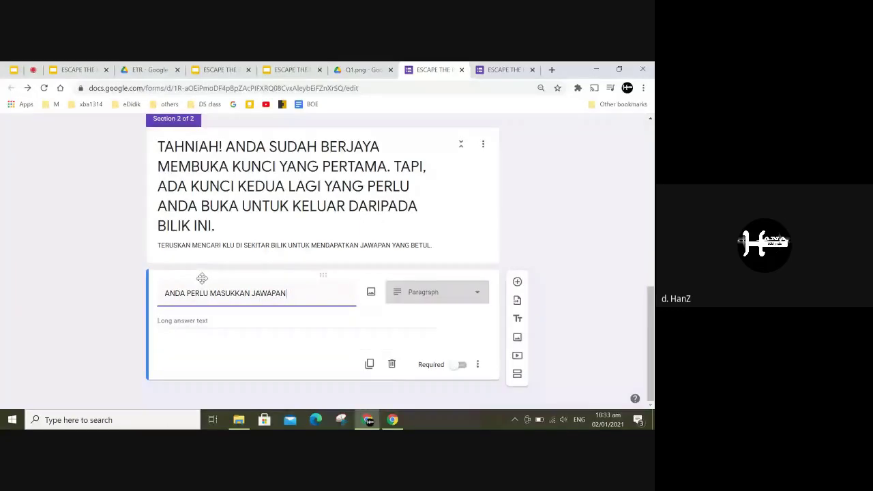
pyautogui.write(' YAN')
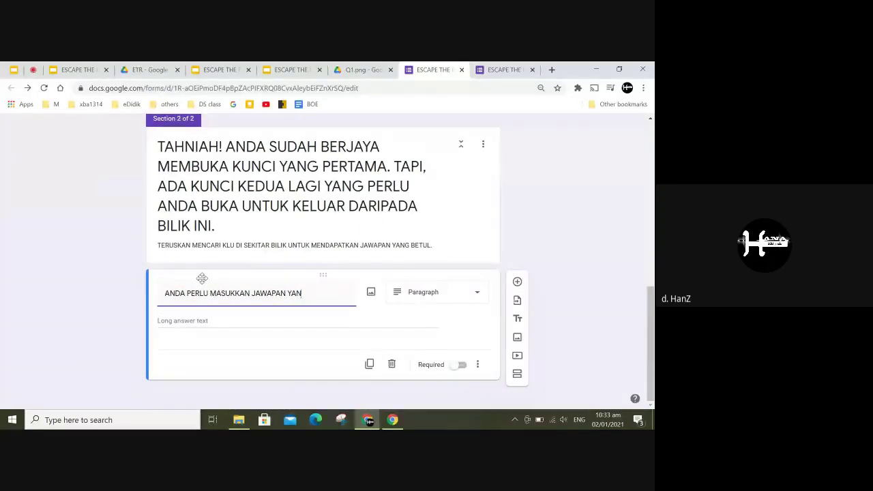
pyautogui.write('G BETUL')
pyautogui.write('BERDASARKAN')
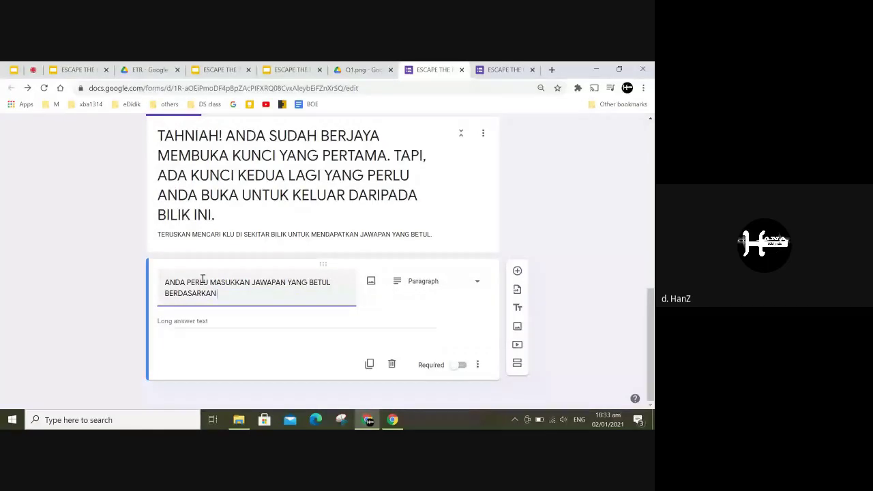
pyautogui.write(' KLU 1 DAN KLU 2.')
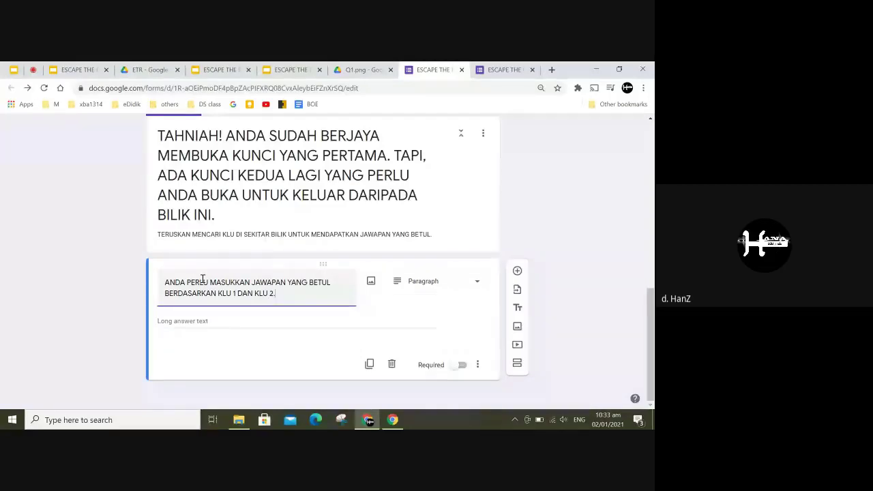
# Make the second lock question required and turn on response validation for it
pyautogui.click(462, 366)
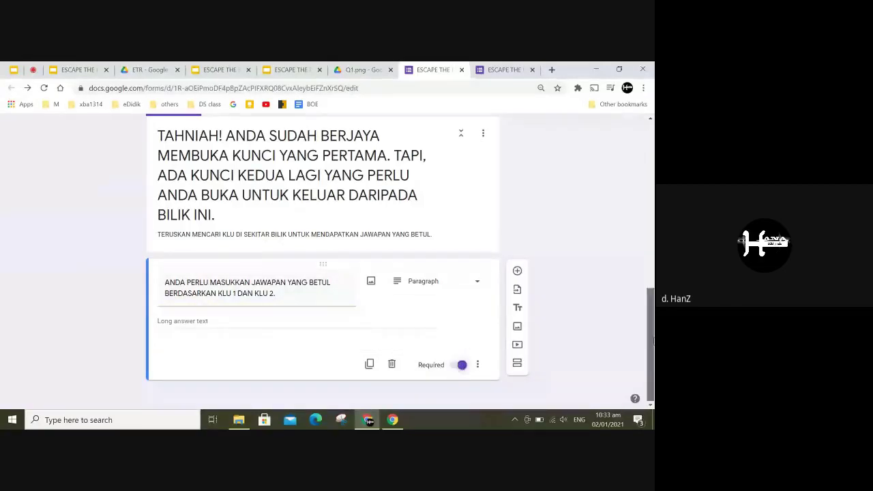
pyautogui.click(479, 365)
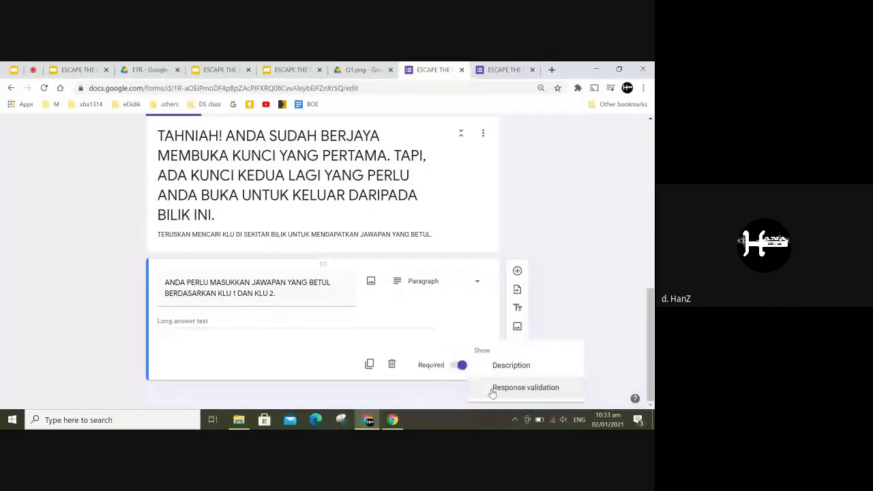
pyautogui.click(525, 387)
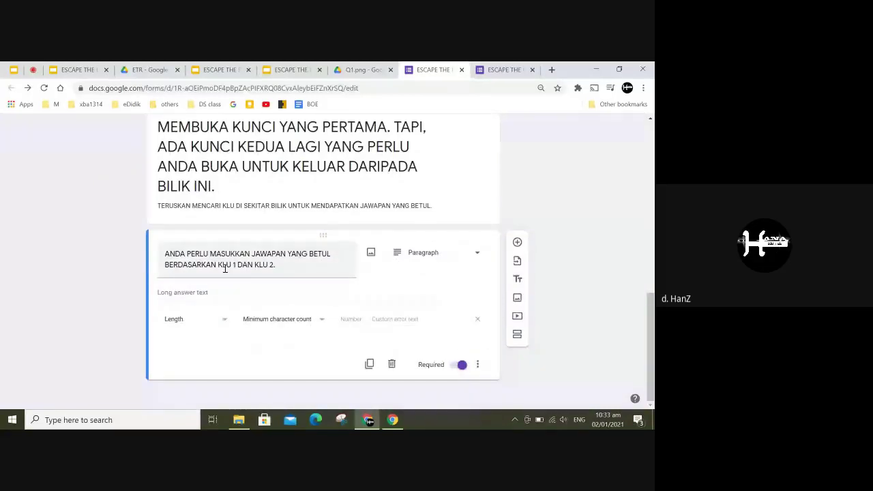
# Open clue 2 from the wall calendar and clue 1 from the floor beside the desk in the example room, and return to the form
pyautogui.tripleClick(255, 264)
pyautogui.moveTo(275, 264); pyautogui.dragTo(218, 264)
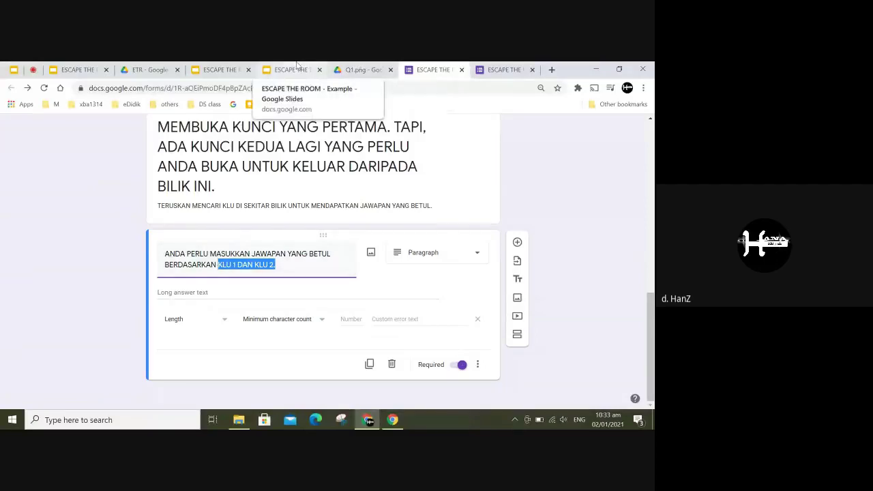
pyautogui.click(297, 69)
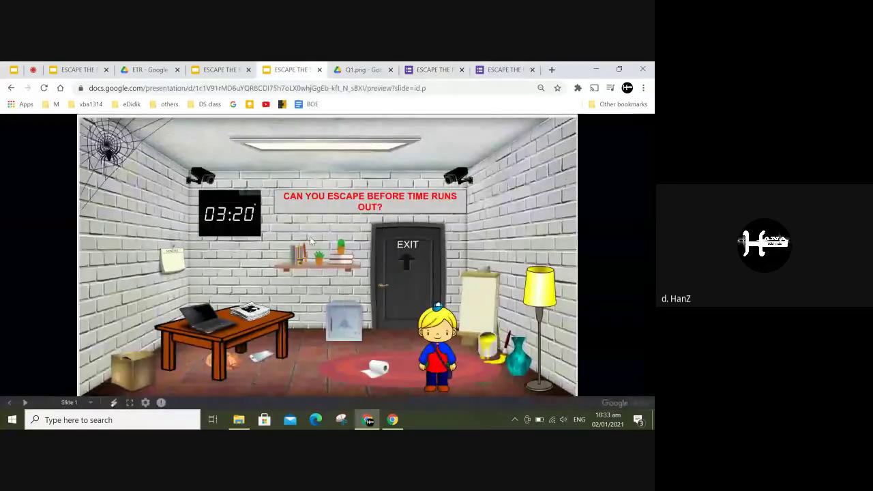
pyautogui.click(173, 262)
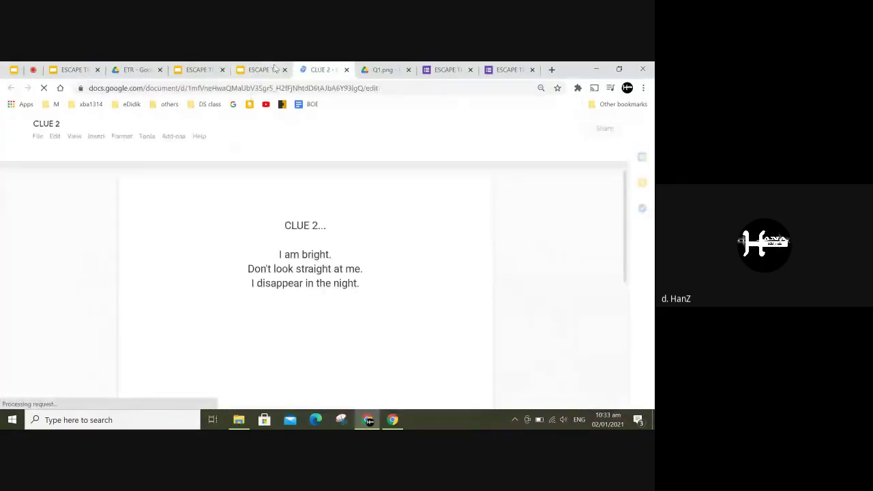
pyautogui.click(275, 69)
pyautogui.click(263, 359)
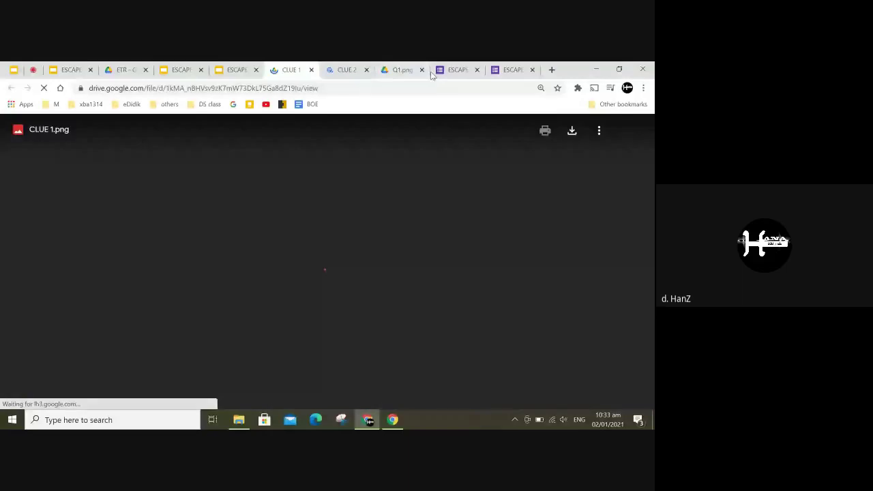
pyautogui.click(454, 70)
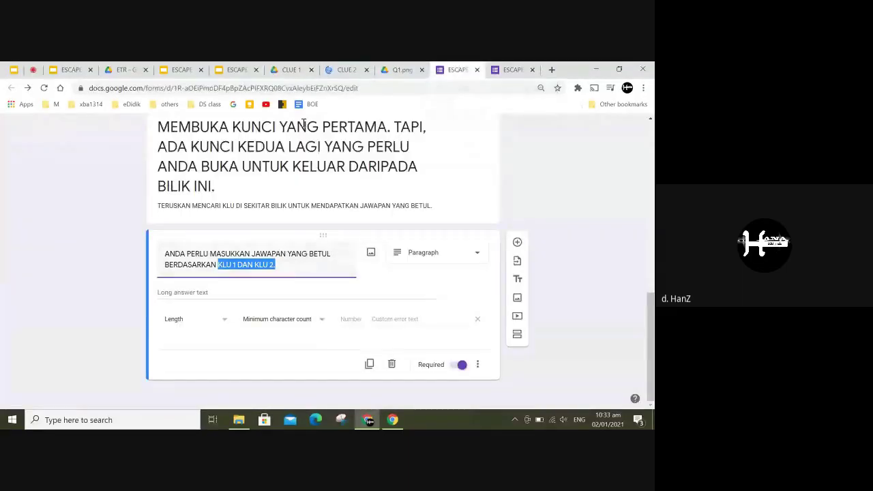
# Read the riddles in CLUE 1.png and the CLUE 2 document against the form's second lock question
pyautogui.click(289, 70)
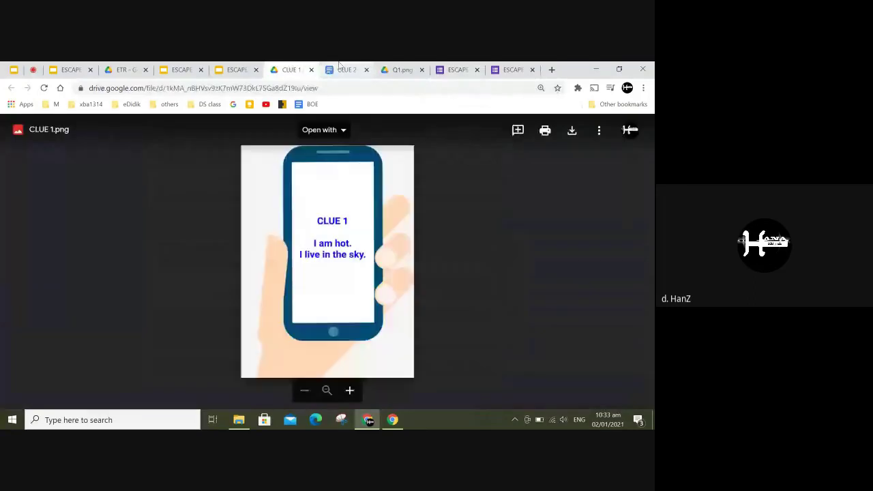
pyautogui.click(345, 69)
pyautogui.click(302, 66)
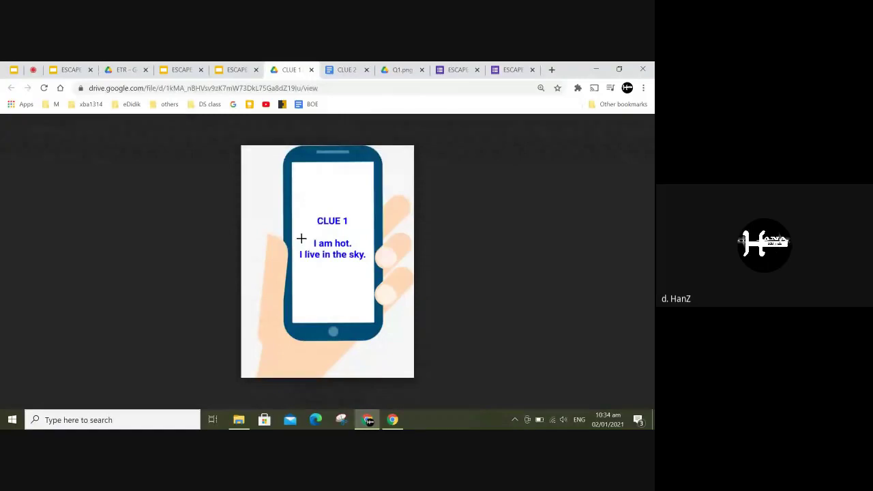
pyautogui.moveTo(293, 234); pyautogui.dragTo(371, 270)
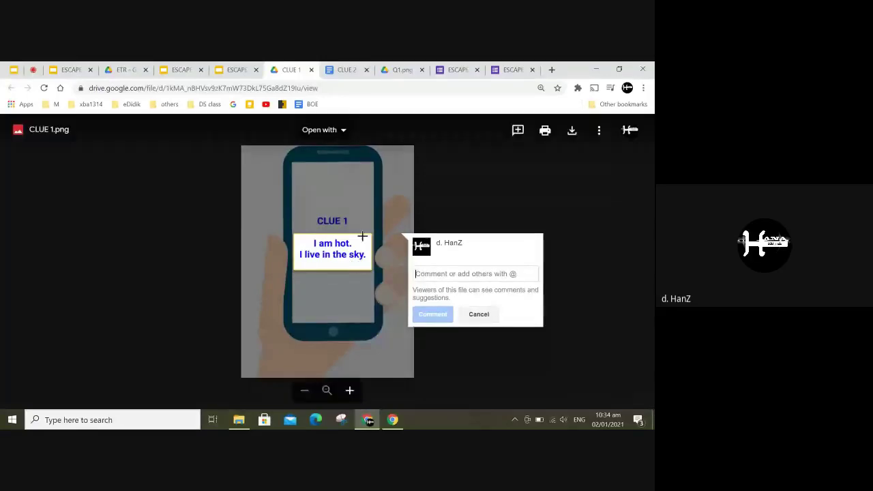
pyautogui.click(348, 69)
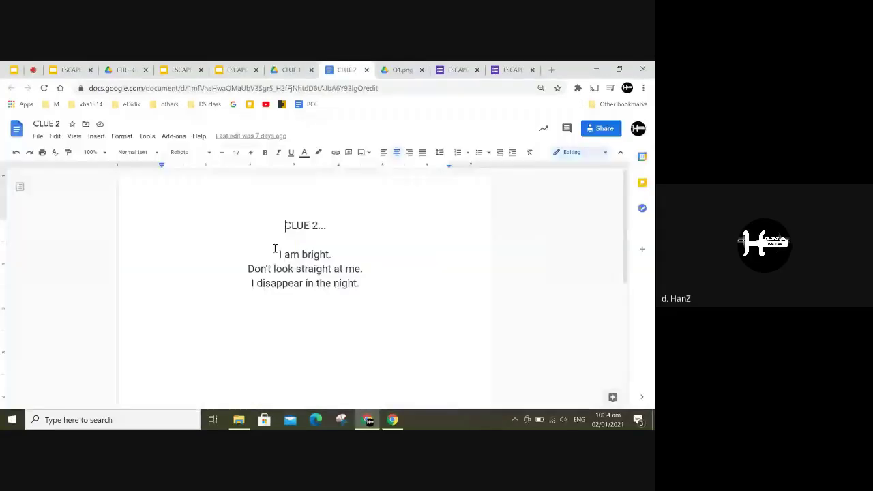
pyautogui.click(247, 269)
pyautogui.click(463, 66)
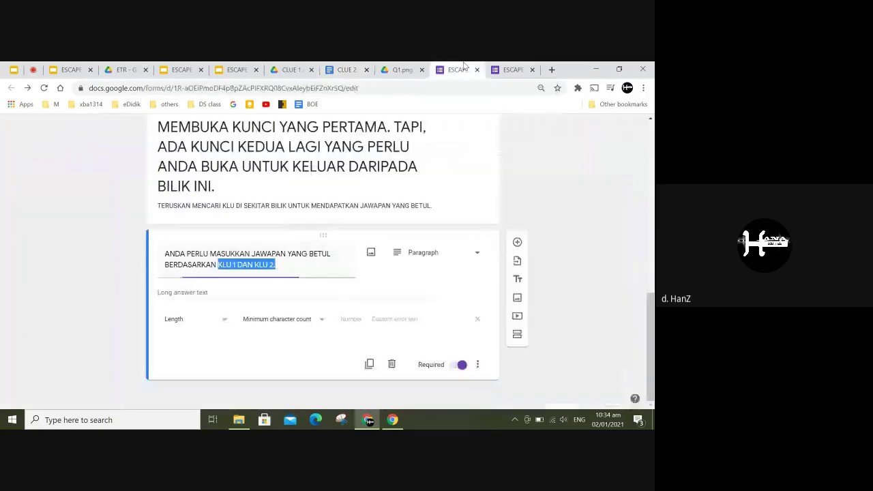
pyautogui.click(337, 68)
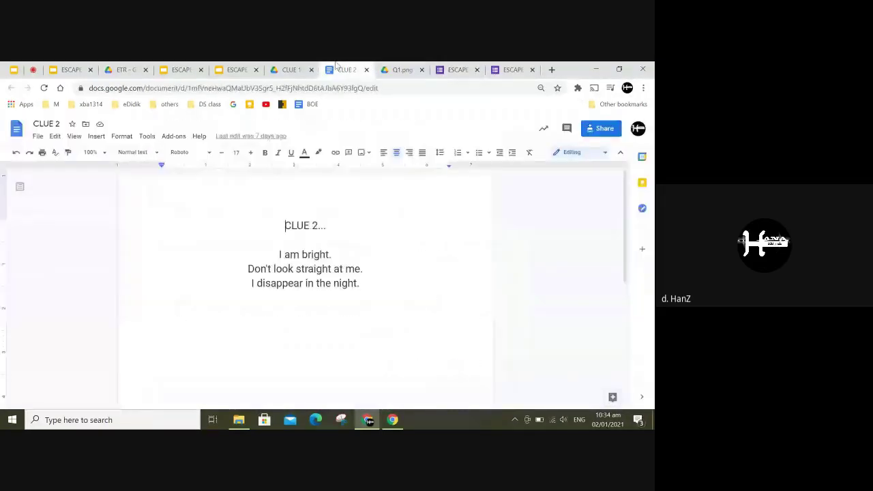
pyautogui.click(458, 68)
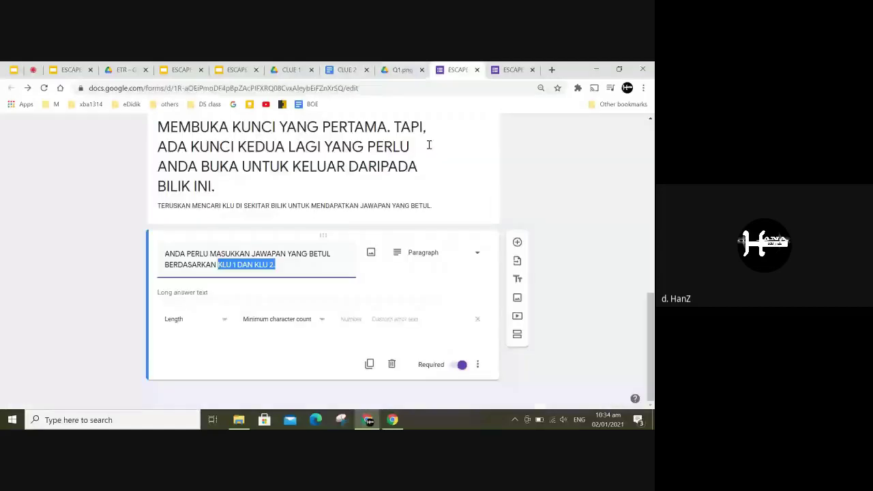
pyautogui.click(218, 322)
pyautogui.click(300, 322)
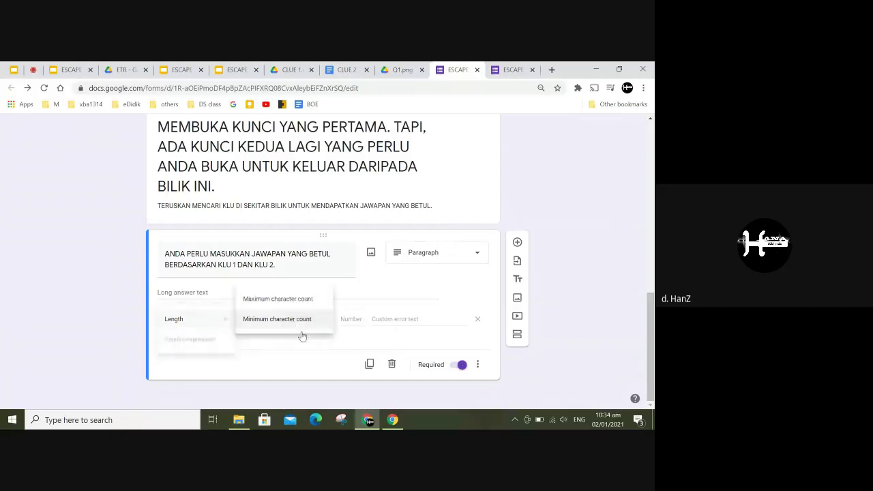
pyautogui.click(219, 319)
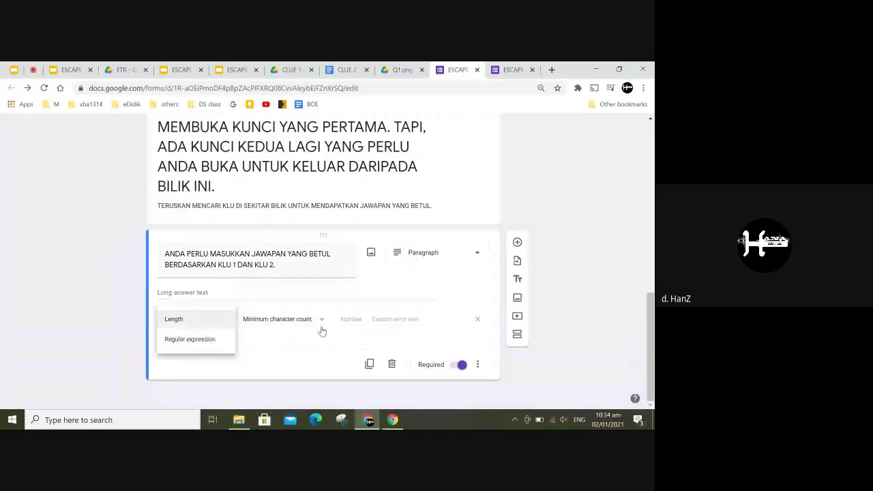
pyautogui.click(321, 322)
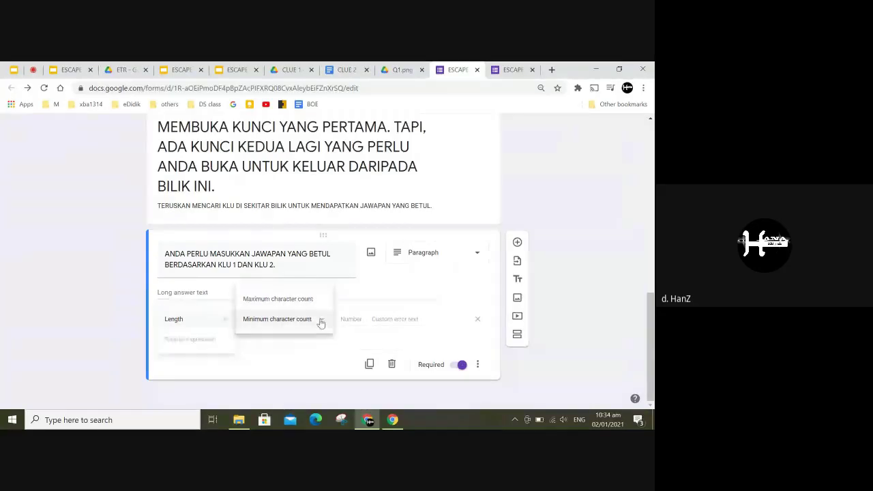
pyautogui.click(475, 363)
pyautogui.click(476, 362)
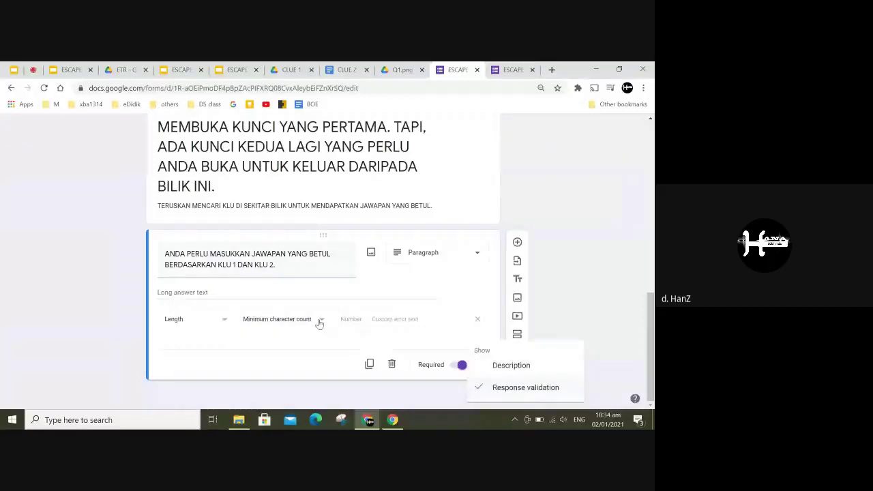
pyautogui.click(195, 319)
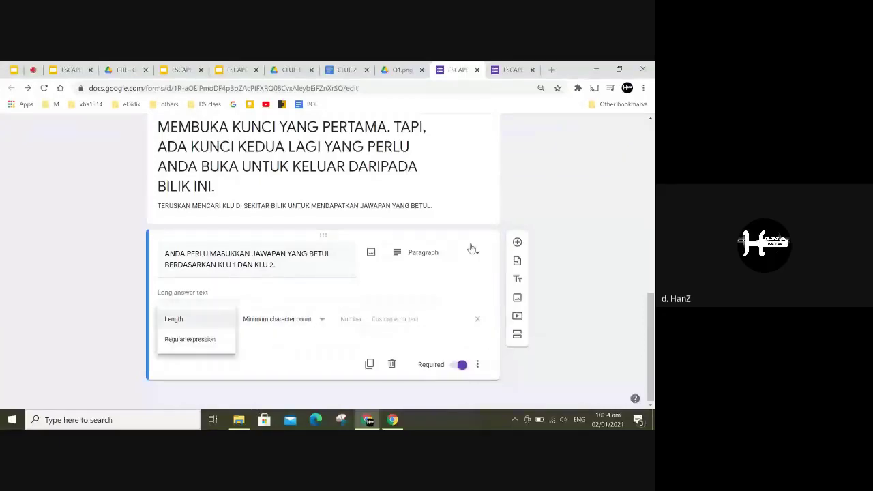
# Change the second lock question to a short answer and turn on response validation for it
pyautogui.click(472, 251)
pyautogui.click(458, 145)
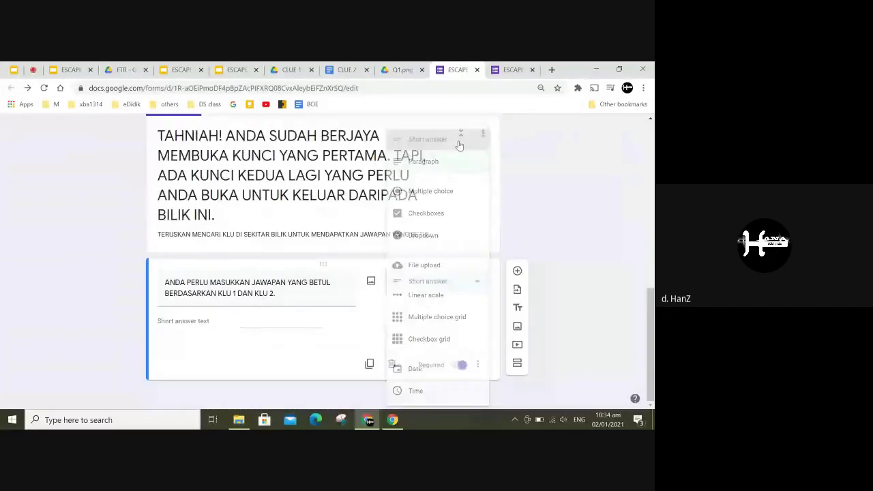
pyautogui.click(478, 365)
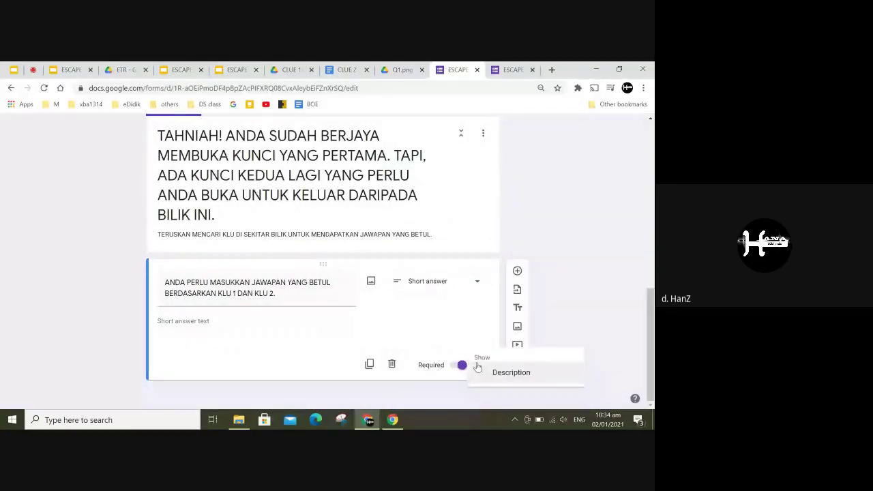
pyautogui.click(505, 387)
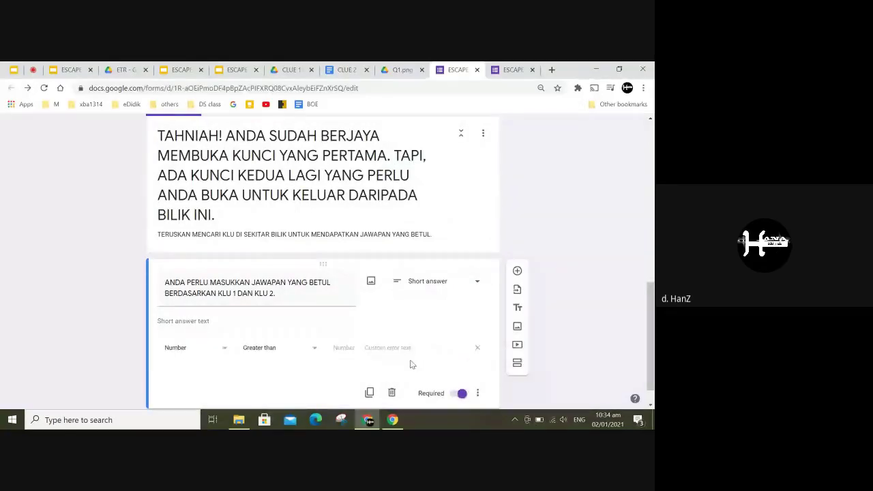
# Set the second lock question's validation to accept text that contains "MATAHARI"
pyautogui.click(219, 352)
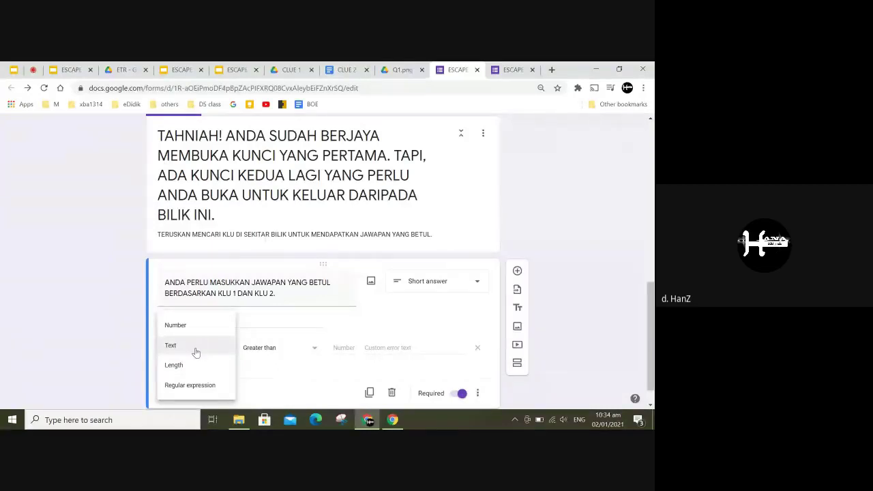
pyautogui.click(195, 350)
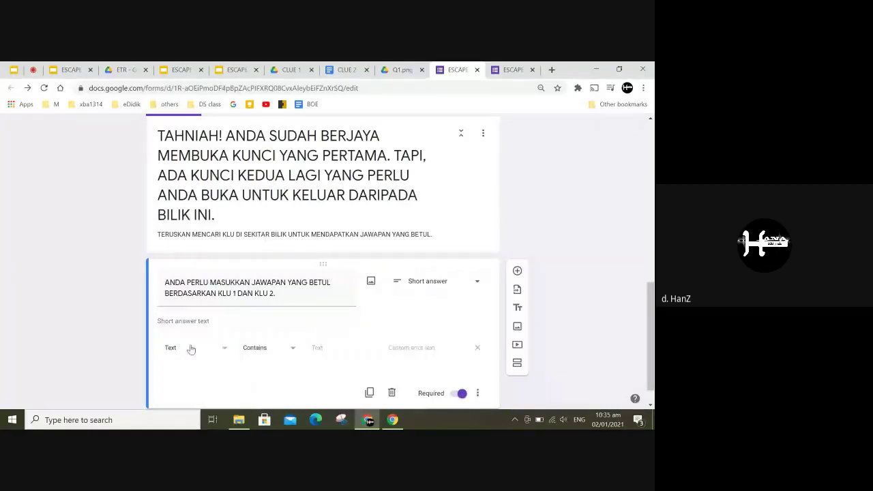
pyautogui.click(277, 349)
pyautogui.click(313, 352)
pyautogui.click(327, 349)
pyautogui.write('MATAH')
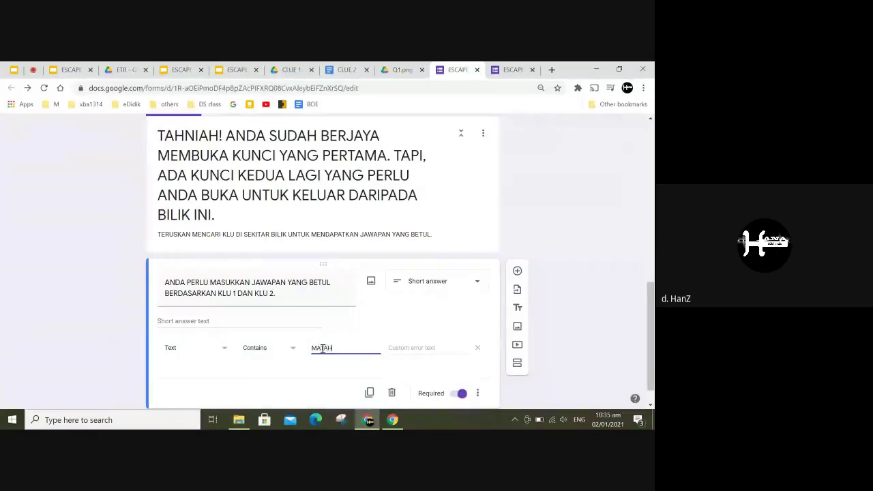
pyautogui.write('ARI')
# Set the custom error text of the validation to "ALAMAK..JAWAPAN TIDAK BETUL. SILA CUBA LAGI."
pyautogui.click(424, 348)
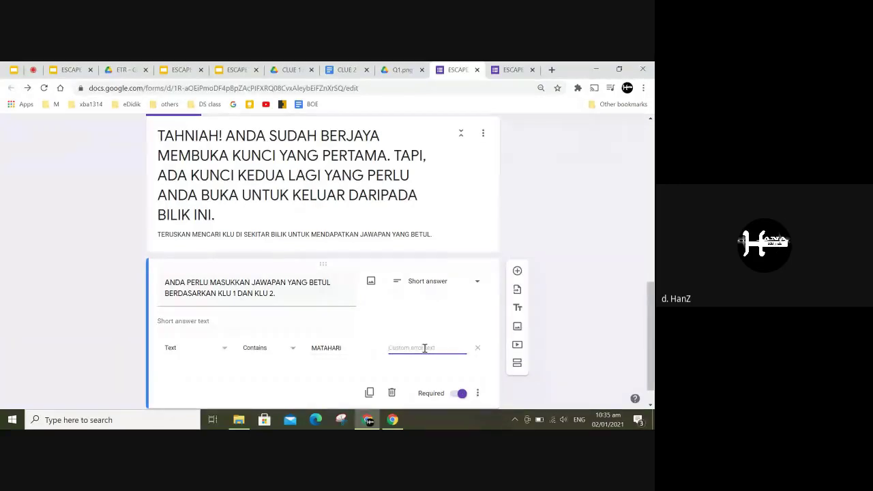
pyautogui.write('ALAMAK..JAWAPAN')
pyautogui.write(' TIDAK')
pyautogui.write(' BETUL. SILA')
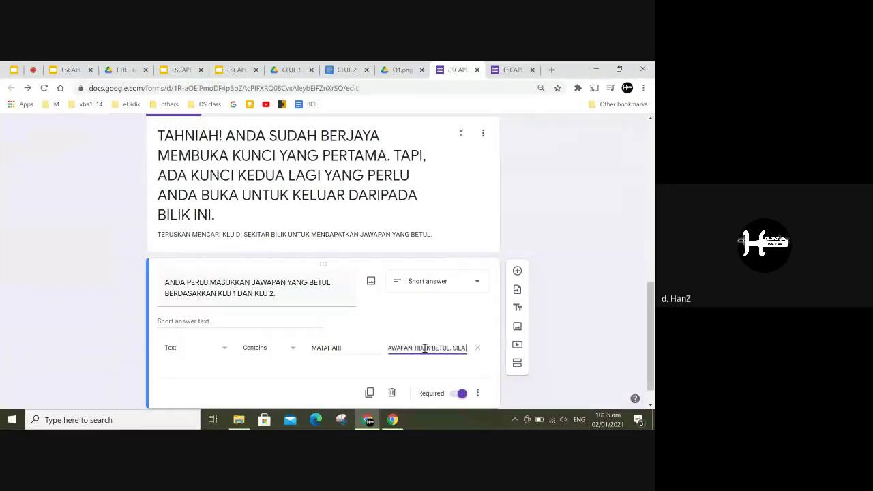
pyautogui.write(' CUBA')
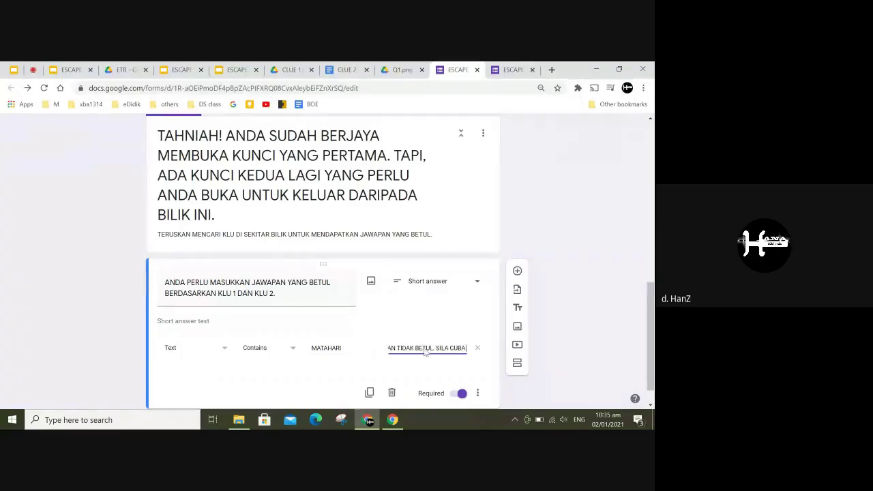
pyautogui.write(' LAGI')
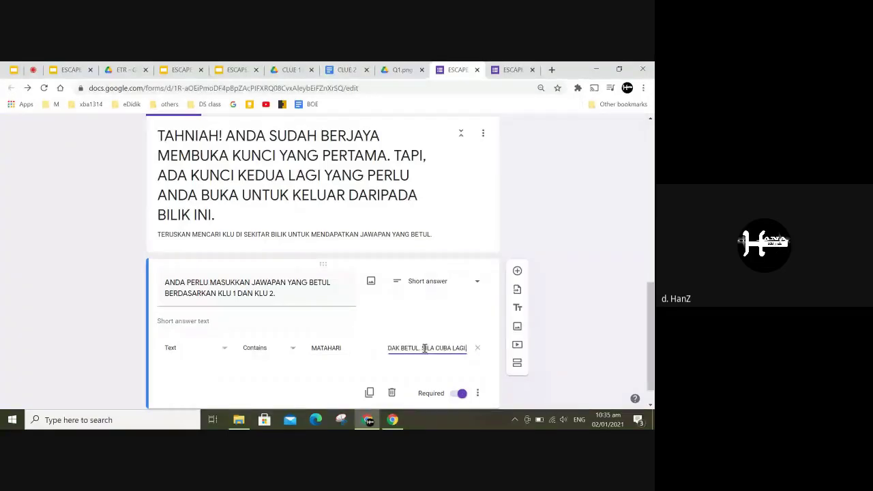
pyautogui.write('.')
# Review both sections of the lock form against the sample form's second lock section
pyautogui.scroll(-1, 651, 364)
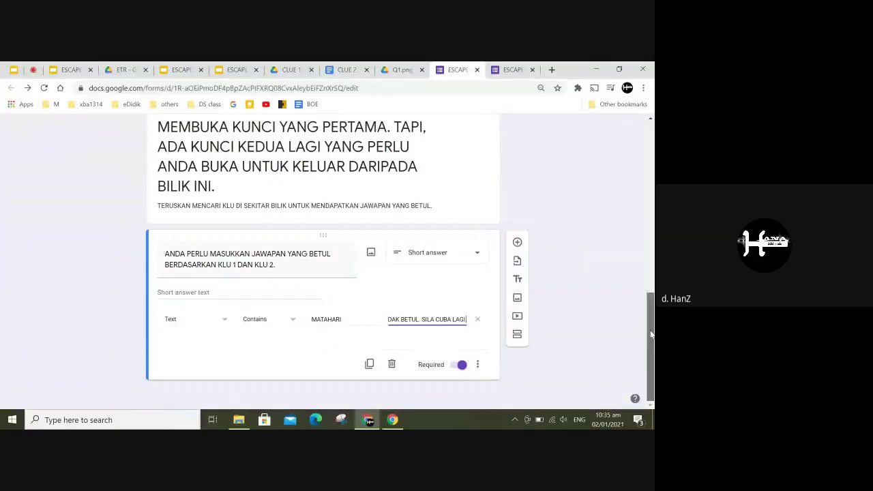
pyautogui.scroll(1, 648, 292)
pyautogui.moveTo(646, 292); pyautogui.dragTo(650, 156)
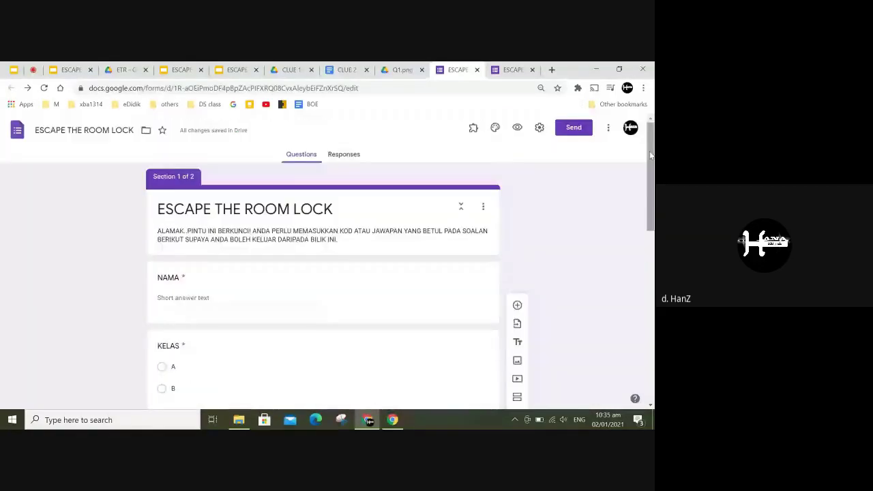
pyautogui.scroll(-3, 650, 157)
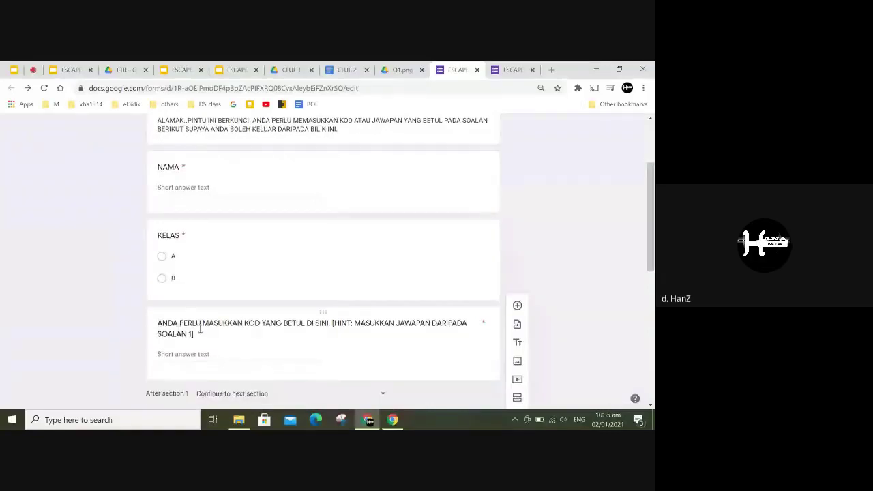
pyautogui.moveTo(651, 184); pyautogui.dragTo(652, 319)
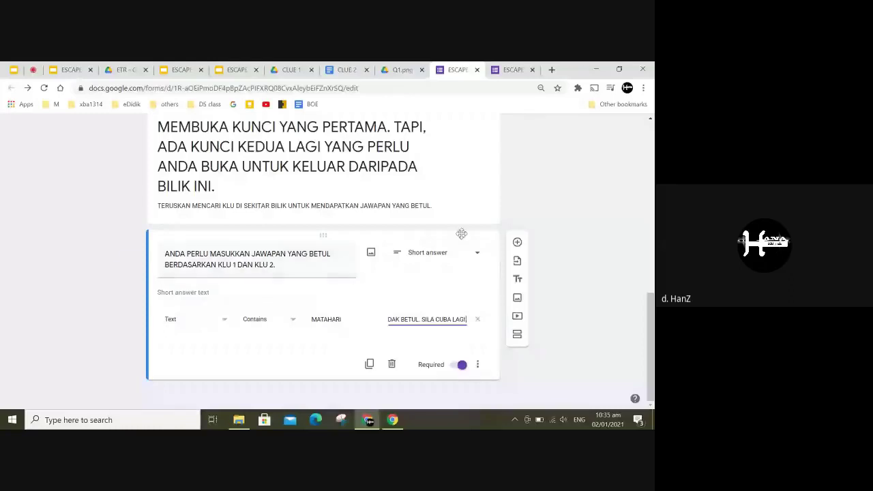
pyautogui.moveTo(649, 300); pyautogui.dragTo(511, 65)
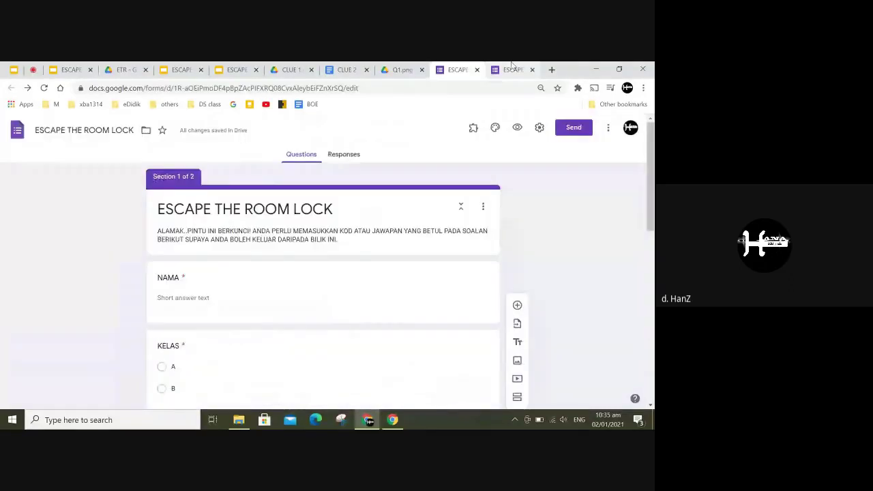
pyautogui.click(513, 68)
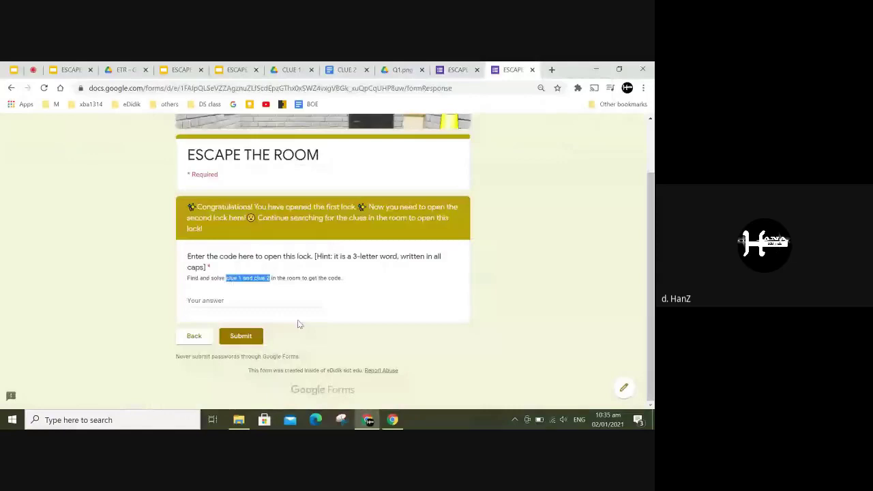
pyautogui.scroll(1, 425, 220)
pyautogui.click(458, 69)
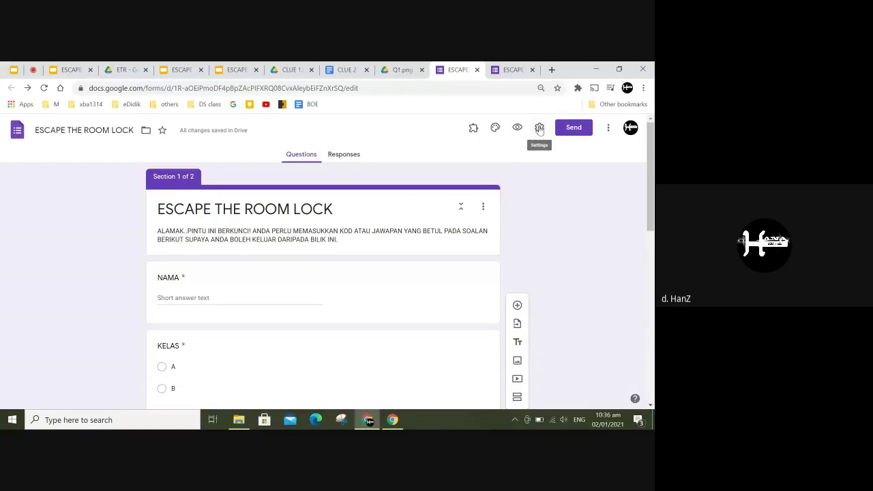
# In the form settings, lift the restriction to eDidik dot edu users and turn off the link to submit another response
pyautogui.click(538, 130)
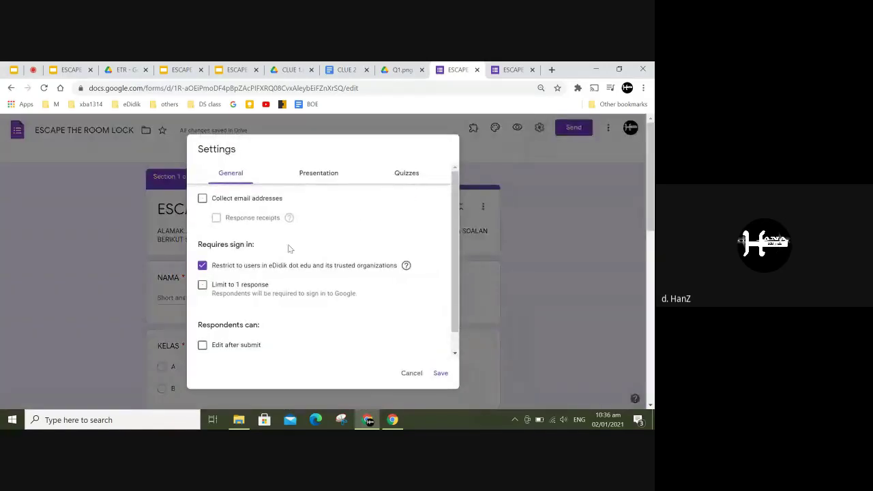
pyautogui.click(202, 268)
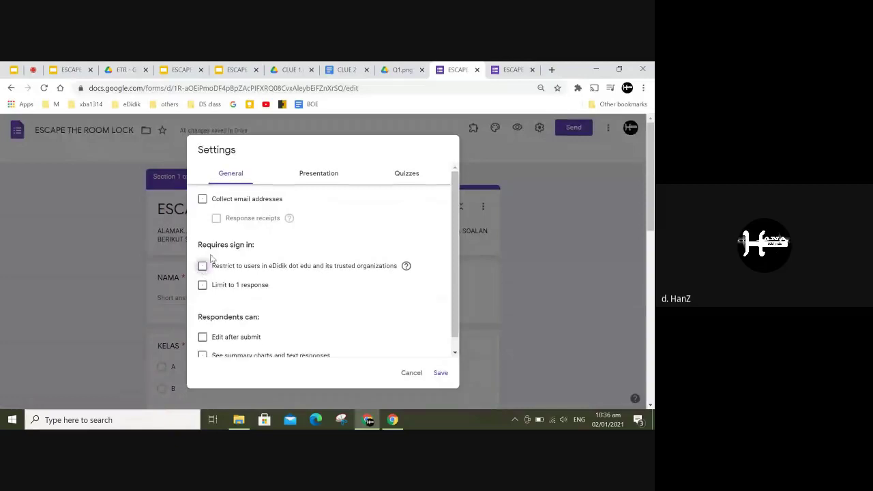
pyautogui.click(203, 199)
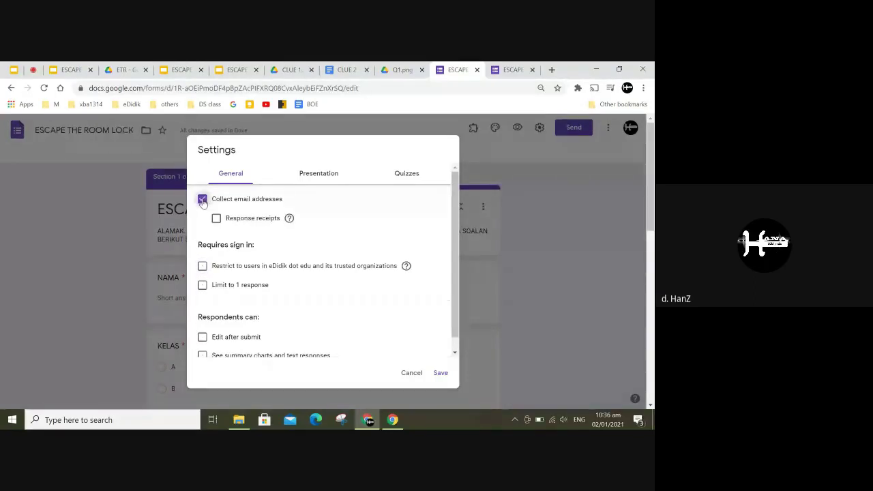
pyautogui.click(202, 200)
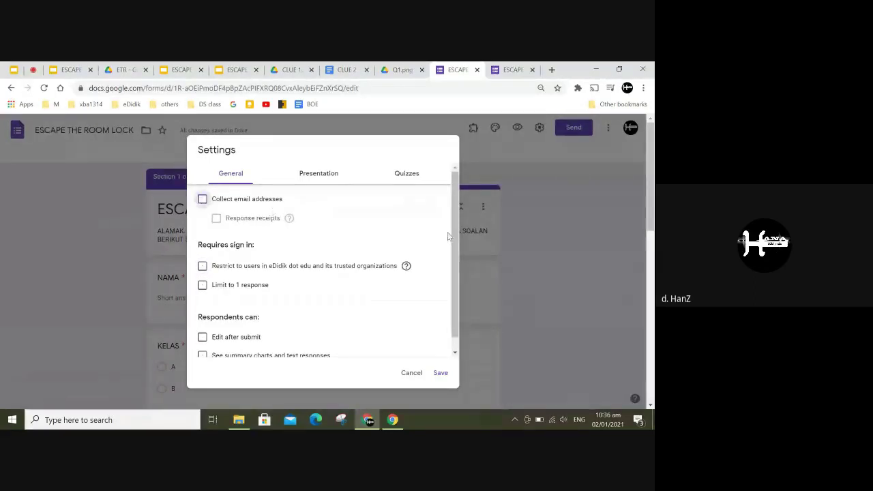
pyautogui.scroll(-1, 454, 232)
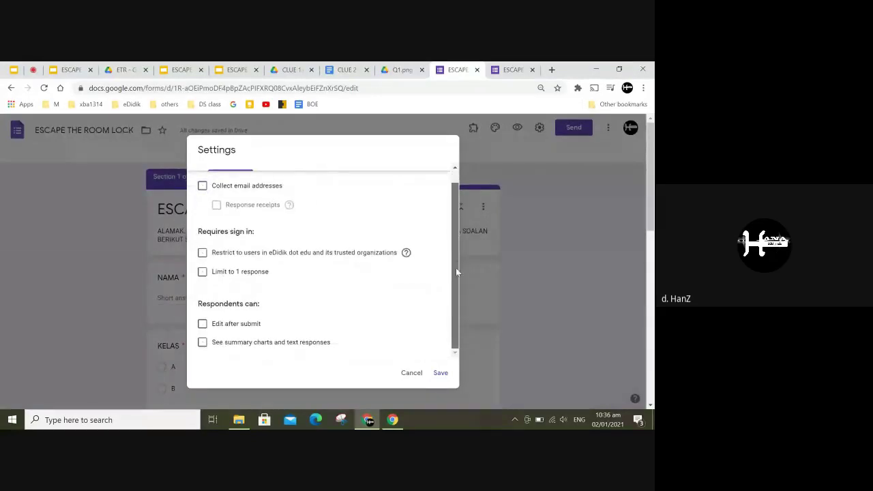
pyautogui.scroll(1, 457, 243)
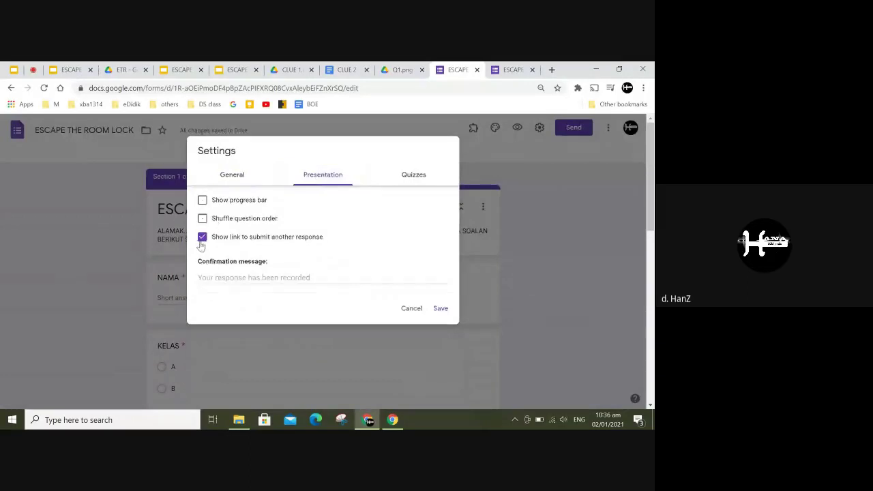
pyautogui.click(202, 237)
pyautogui.click(273, 279)
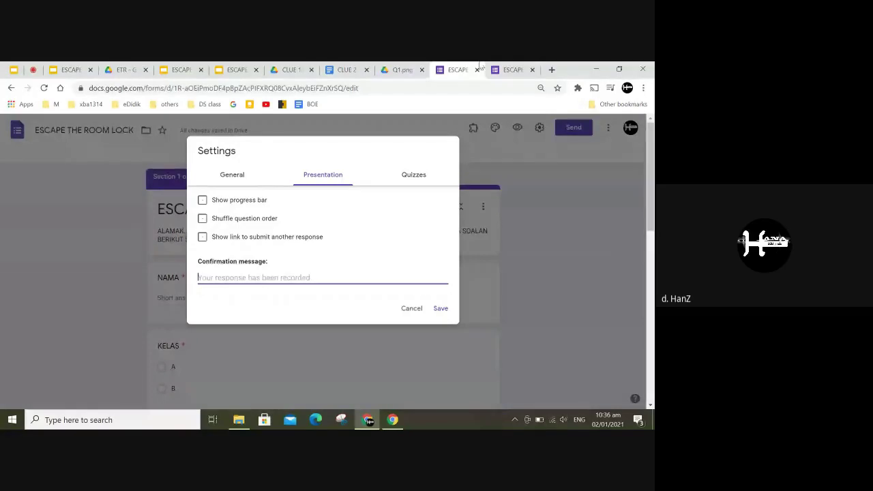
# Submit the sample ESCAPE THE ROOM form with the answer "SUN" and examine its confirmation message
pyautogui.click(508, 69)
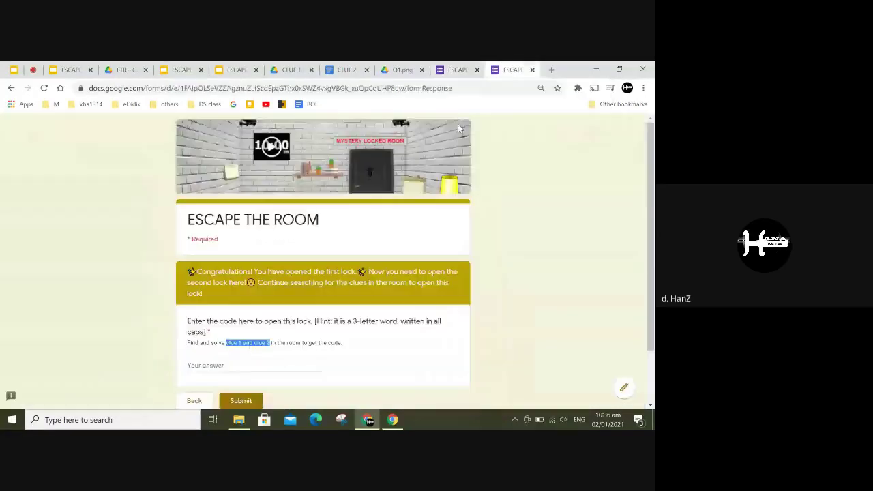
pyautogui.scroll(-1, 245, 302)
pyautogui.click(246, 301)
pyautogui.write('SUN')
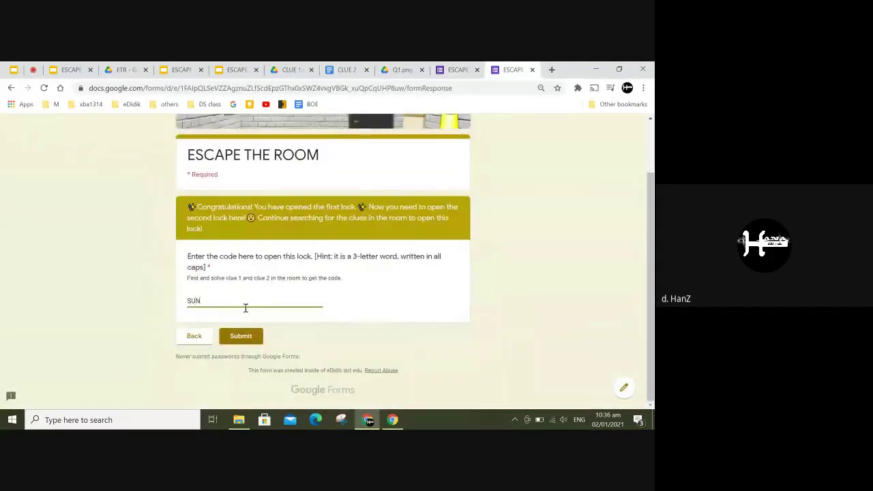
pyautogui.click(249, 341)
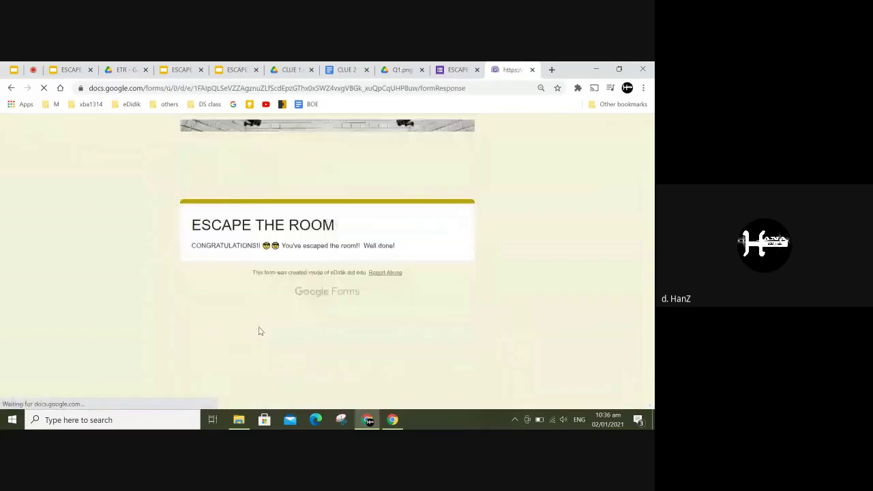
pyautogui.moveTo(192, 248); pyautogui.dragTo(402, 251)
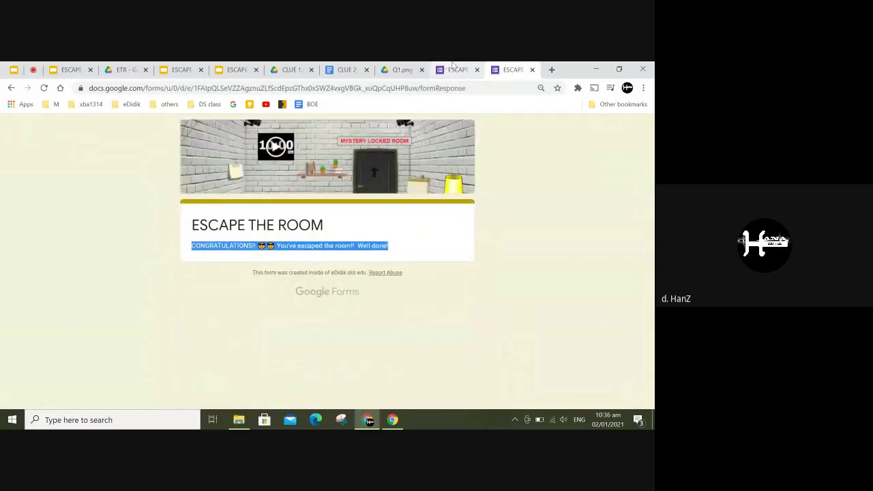
# Set the lock form's confirmation message to "TAHNIAH!! ANDA SUDAH BERJAYA KELUAR DARIPADA BILIK BERKUNCI INI."
pyautogui.click(451, 69)
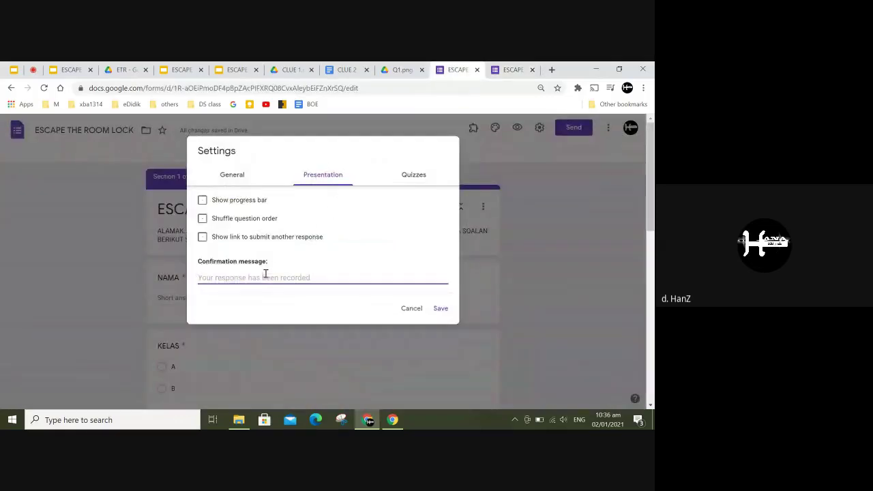
pyautogui.write('TAHN')
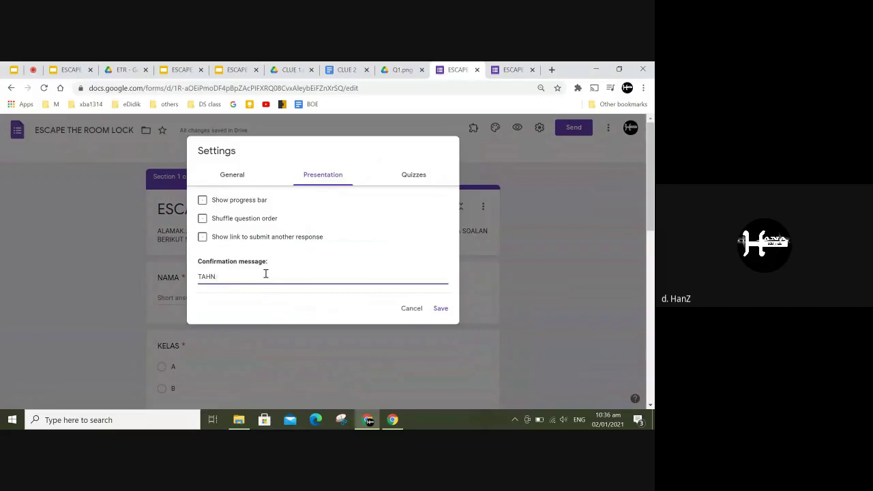
pyautogui.write('IAH!! ANDA SUDAH BERJAYA KELUA')
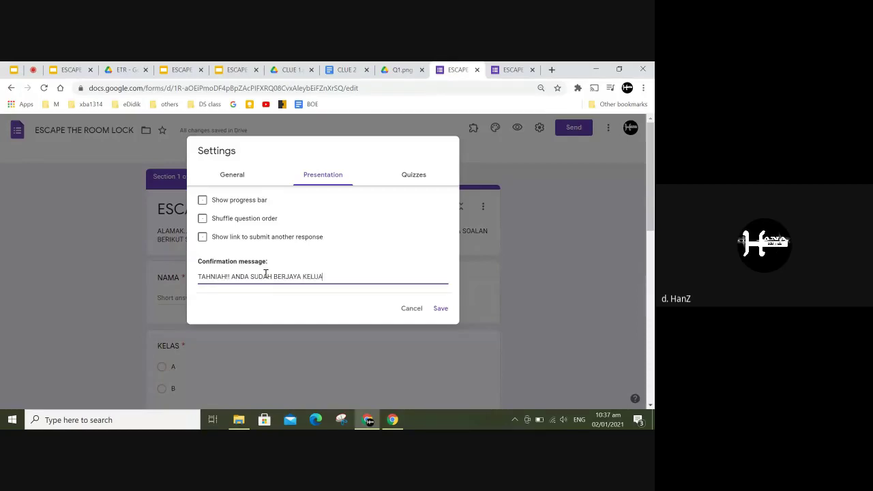
pyautogui.write('R DARIPADA BILIK BERKUNCI INI.')
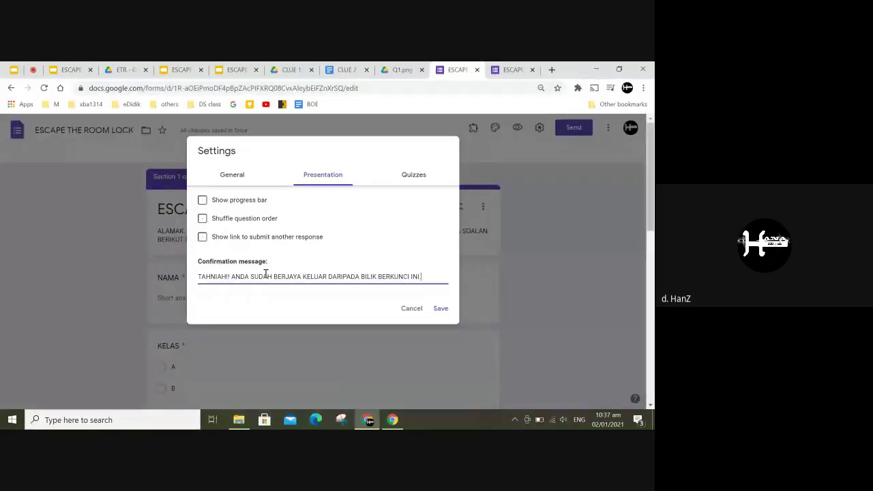
# Try extending the confirmation message with a request to give the teacher the code "KITA JAGA KITA", and remove that addition
pyautogui.write('ILA')
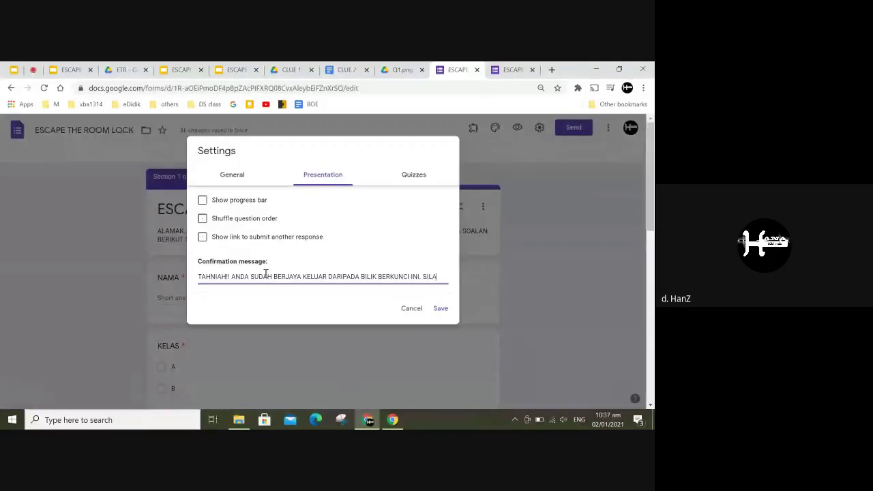
pyautogui.write(' BE')
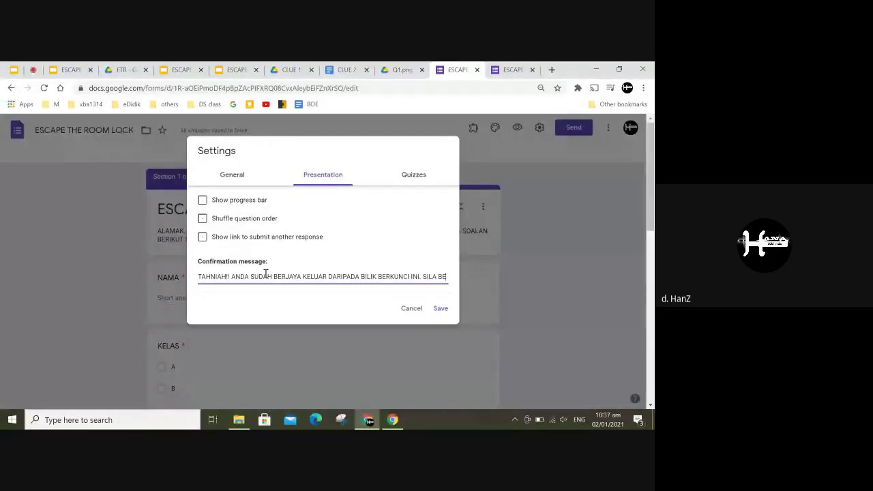
pyautogui.write('RIKAN')
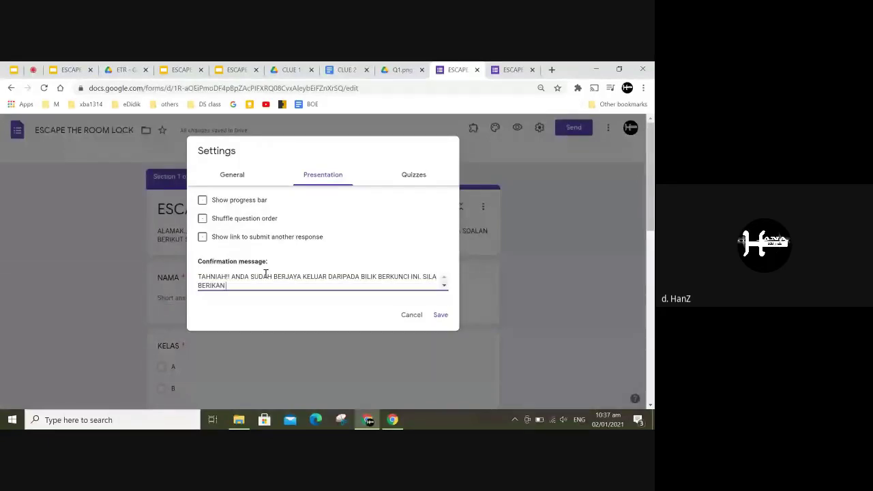
pyautogui.write(' KOD INI KEPADA CIKGU')
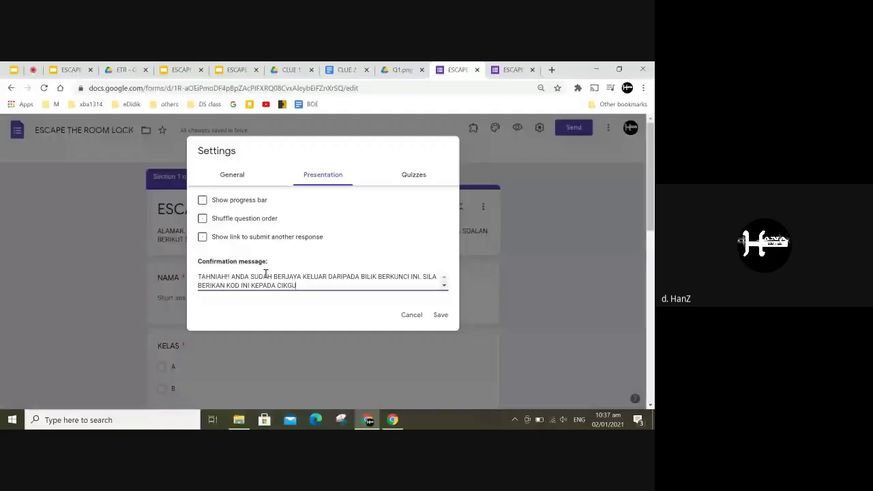
pyautogui.write(' HANA :"KITA JAGA KITA')
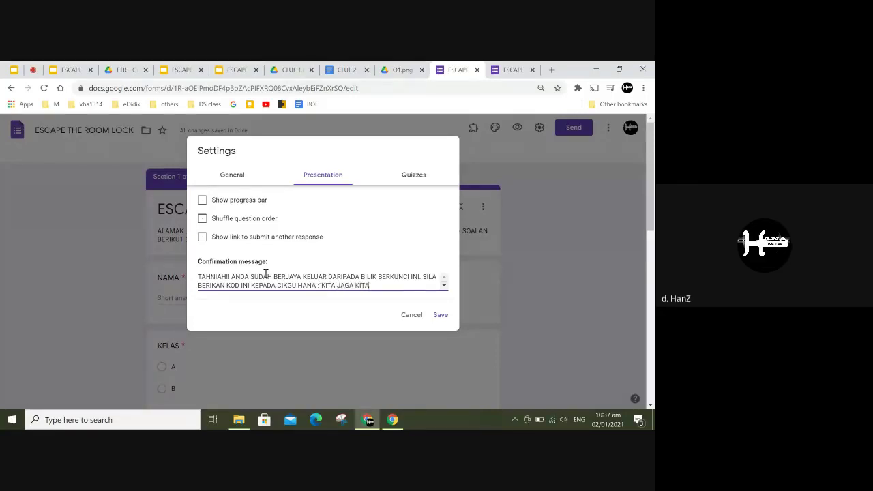
pyautogui.write('"')
pyautogui.moveTo(386, 285); pyautogui.dragTo(422, 276)
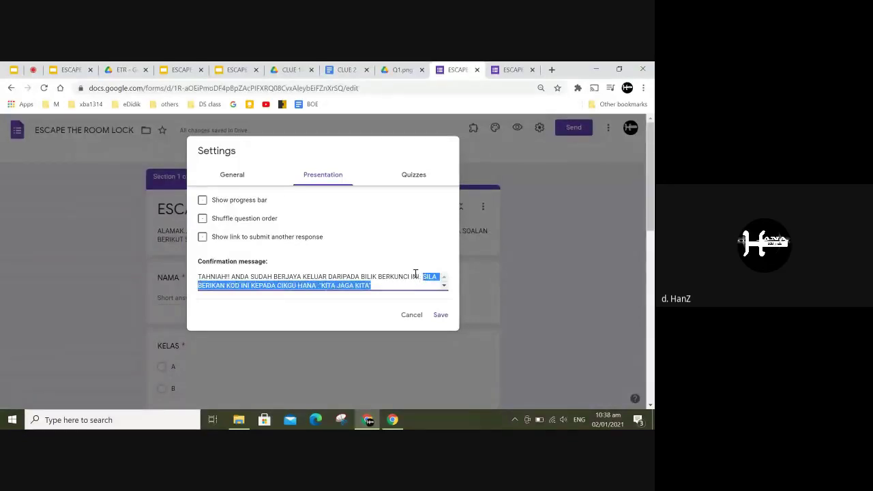
pyautogui.press('BackSpace')
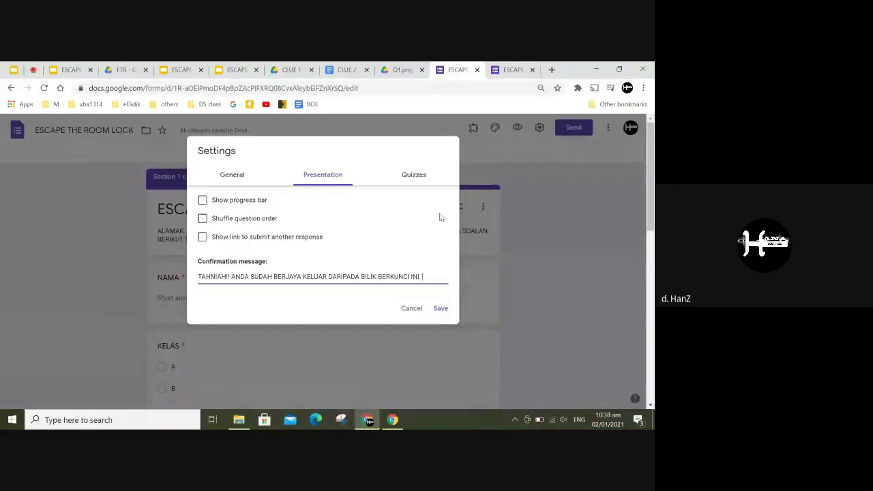
# Save the confirmation message settings and close both the lock form and the sample form
pyautogui.click(443, 313)
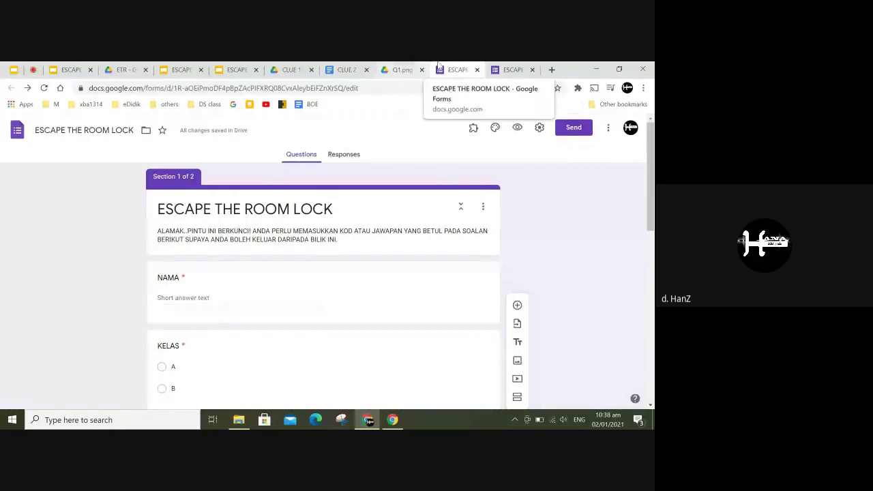
pyautogui.click(478, 70)
pyautogui.click(532, 70)
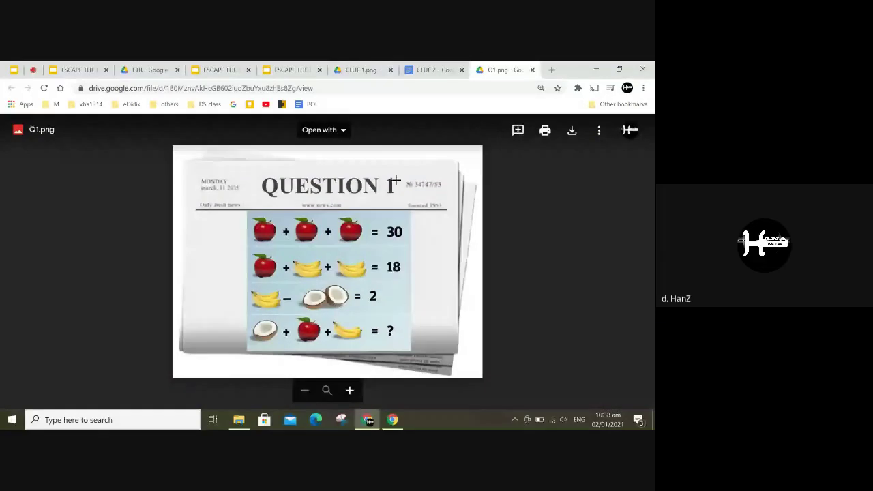
# In the ETR slides presentation, highlight "Hasilkan tugasan dan klu" and "Kunci (pintu) - google forms" in yellow
pyautogui.click(7, 69)
pyautogui.moveTo(375, 334); pyautogui.dragTo(209, 317)
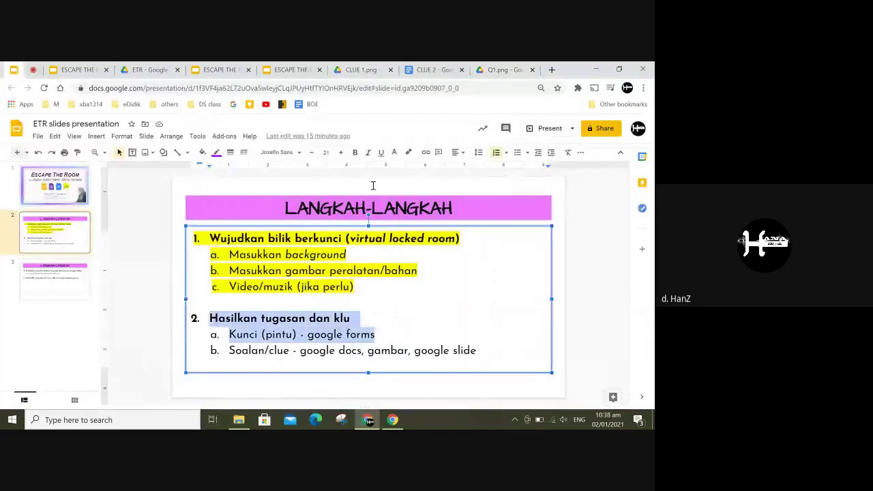
pyautogui.click(409, 152)
pyautogui.click(445, 198)
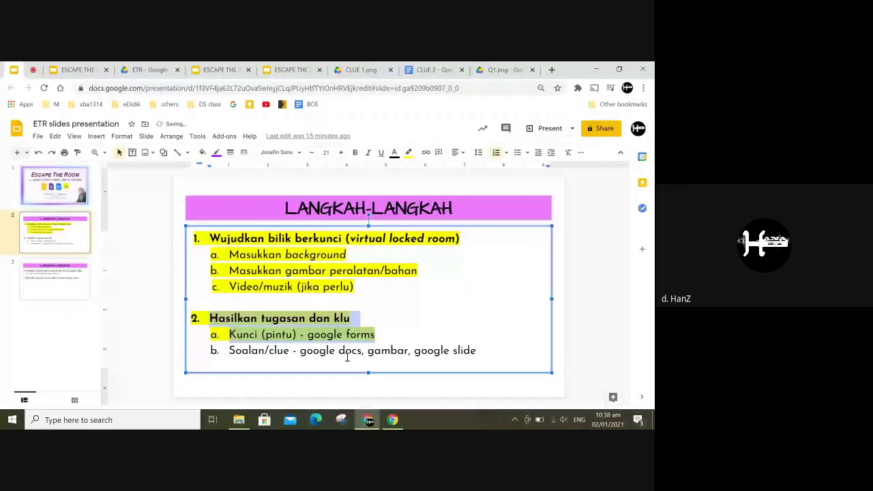
pyautogui.click(347, 356)
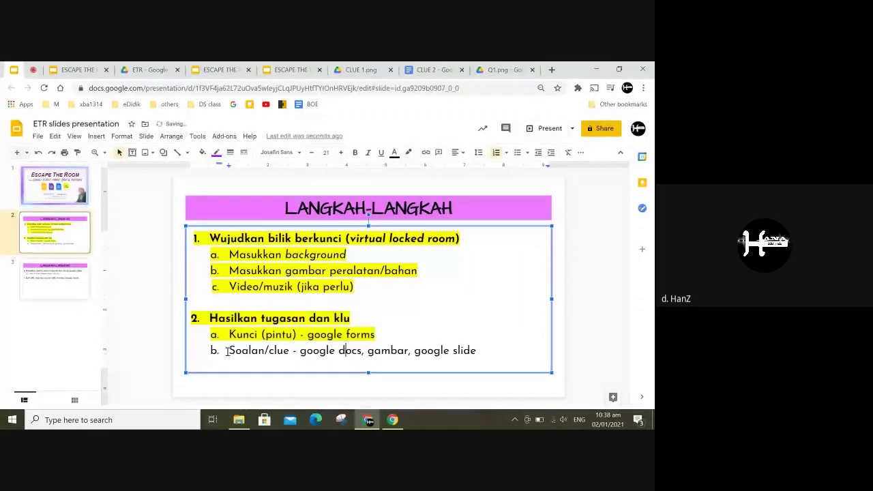
# Examine the sample clues in CLUE 1.png and the CLUE 2 document for the "Soalan/clue" item
pyautogui.doubleClick(272, 350)
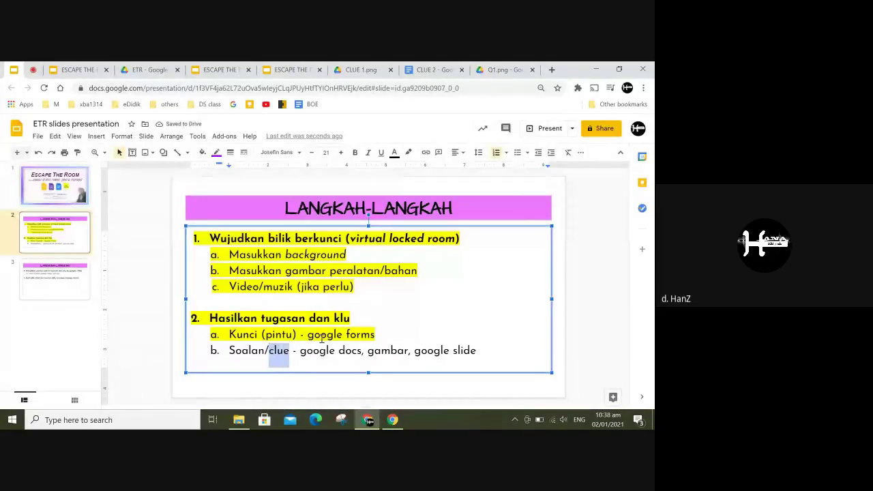
pyautogui.click(360, 70)
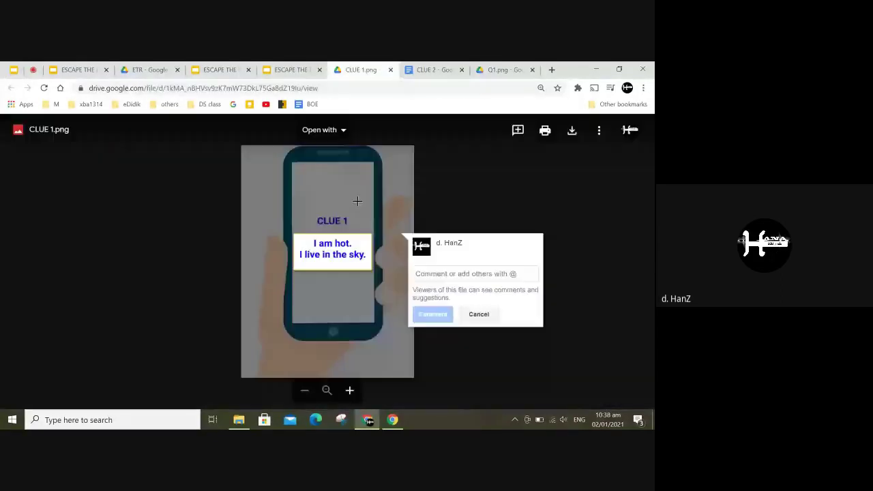
pyautogui.press('Escape')
pyautogui.click(436, 69)
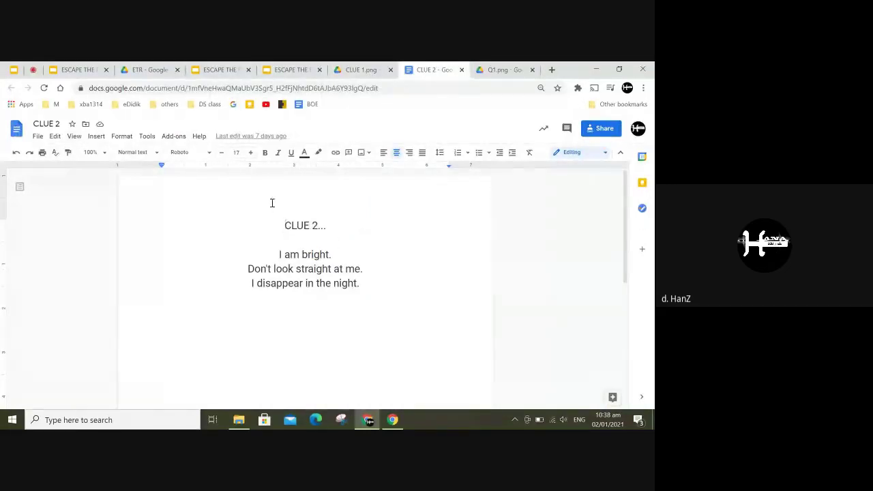
pyautogui.click(362, 68)
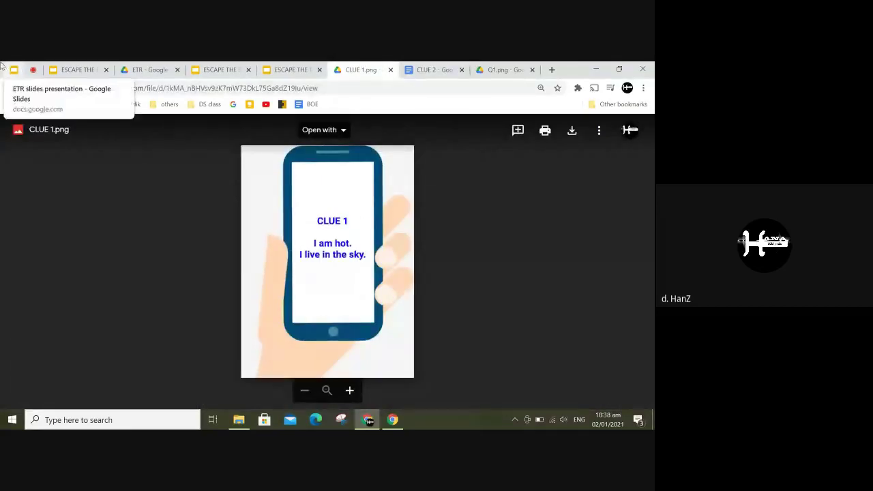
# Check the chat messages in the Google Meet call and return to the LANGKAH-LANGKAH slide
pyautogui.click(32, 70)
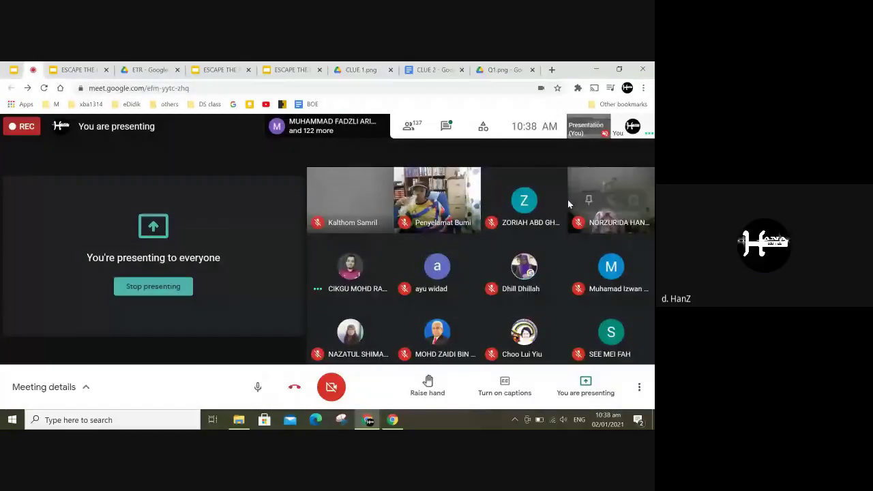
pyautogui.click(449, 126)
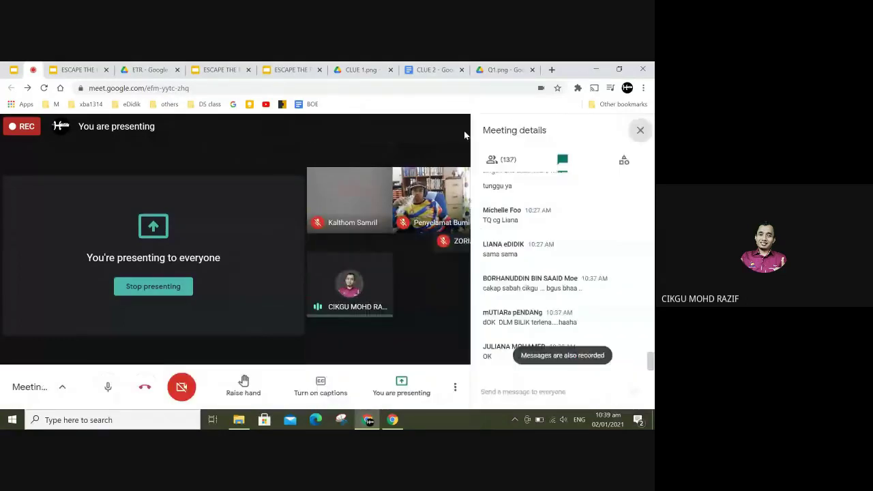
pyautogui.click(639, 129)
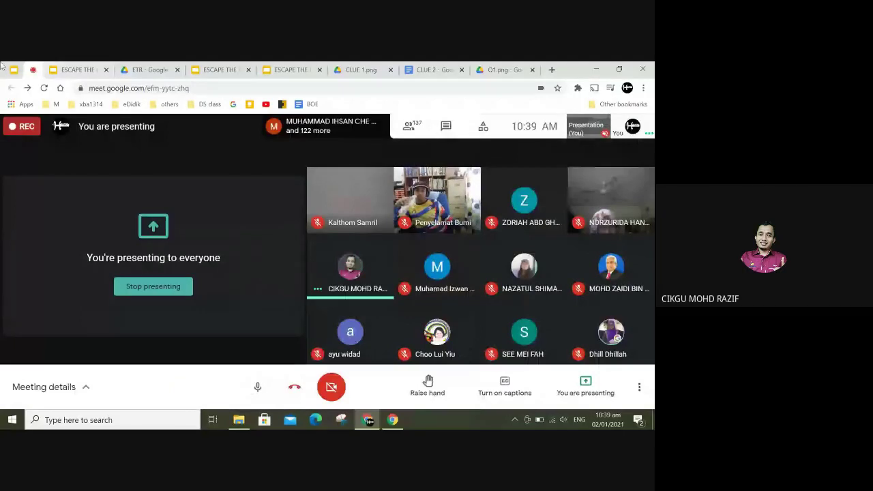
pyautogui.hotkey('alt', 'Tab')
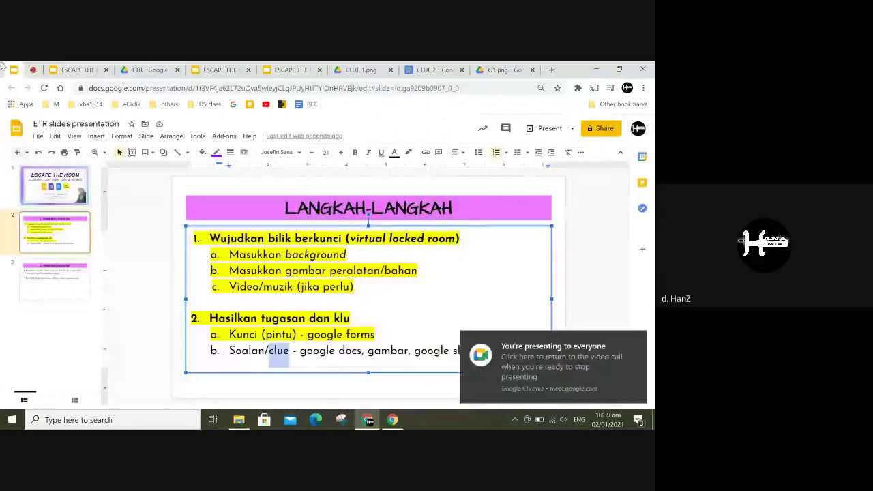
pyautogui.click(637, 344)
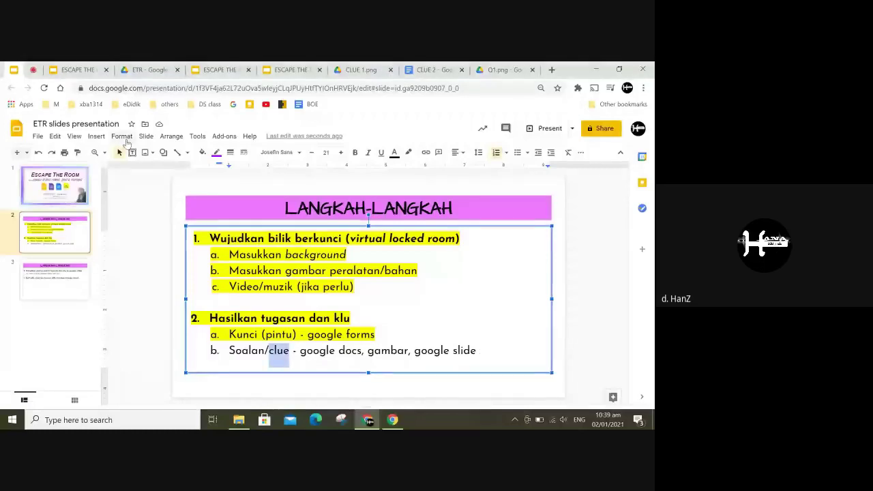
# Look over the example escape room slide, the clue item on the LANGKAH-LANGKAH slide and the sample CLUE 2 document
pyautogui.click(75, 68)
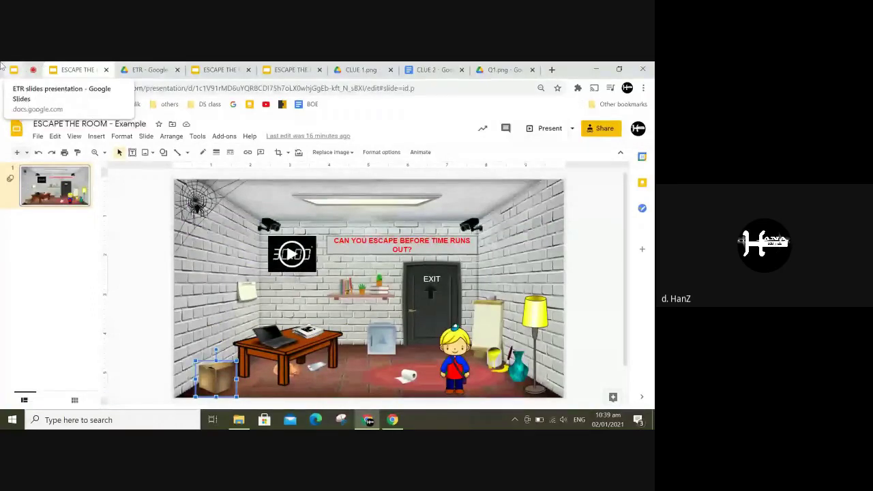
pyautogui.click(147, 70)
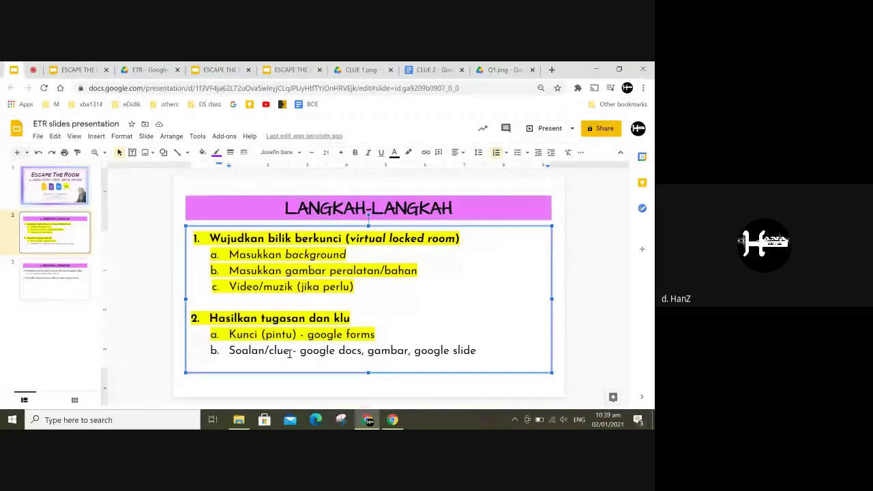
pyautogui.doubleClick(281, 352)
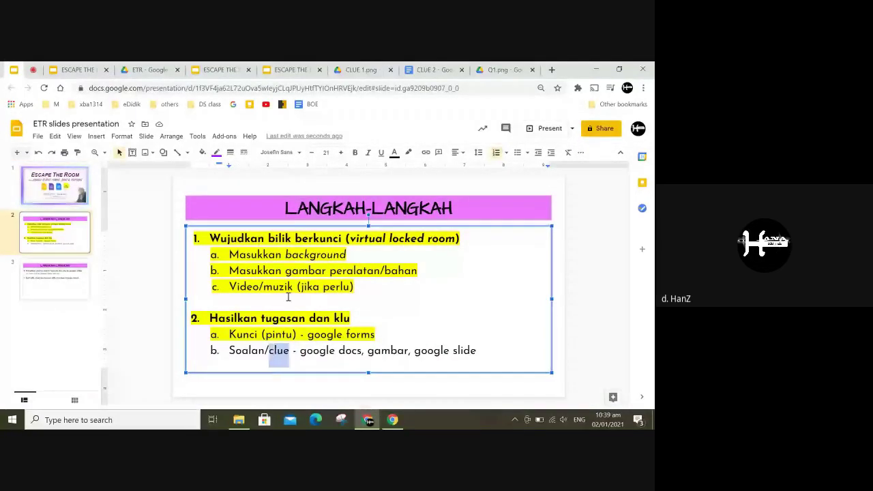
pyautogui.click(430, 70)
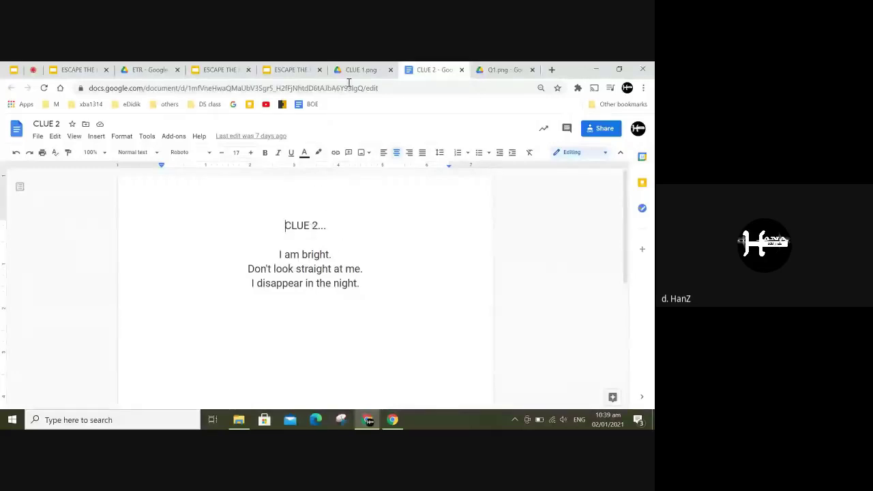
# Create a new Google Docs document in the ESCAPE THE ROOM folder of My Drive
pyautogui.click(162, 65)
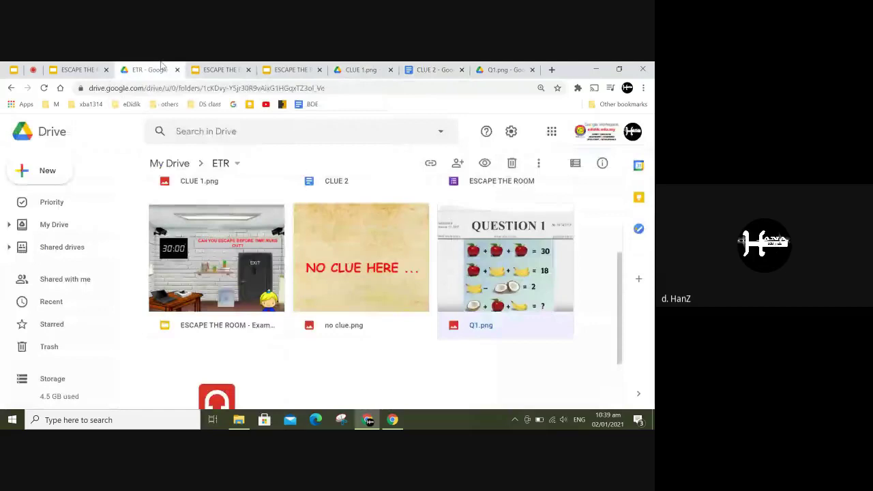
pyautogui.click(163, 165)
pyautogui.doubleClick(491, 229)
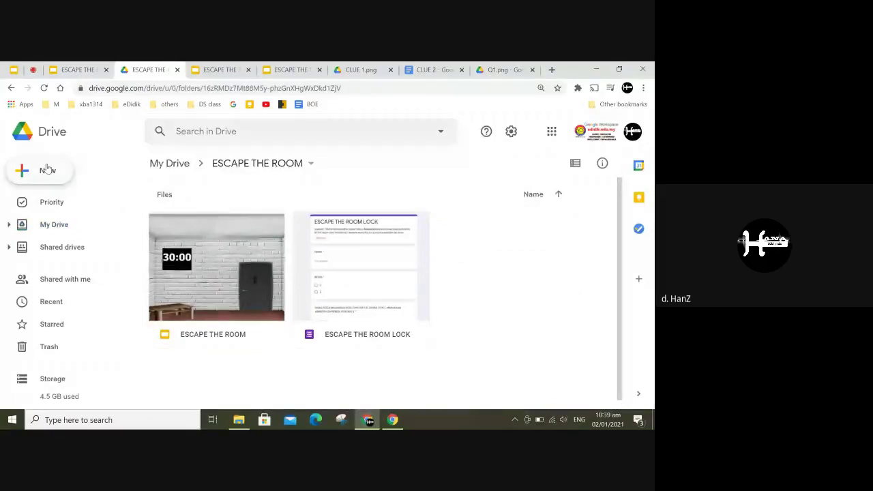
pyautogui.click(48, 169)
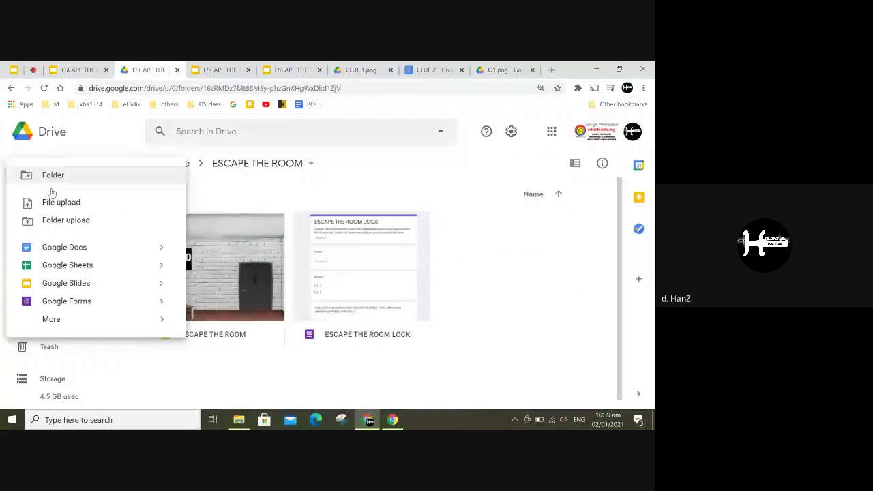
pyautogui.click(60, 247)
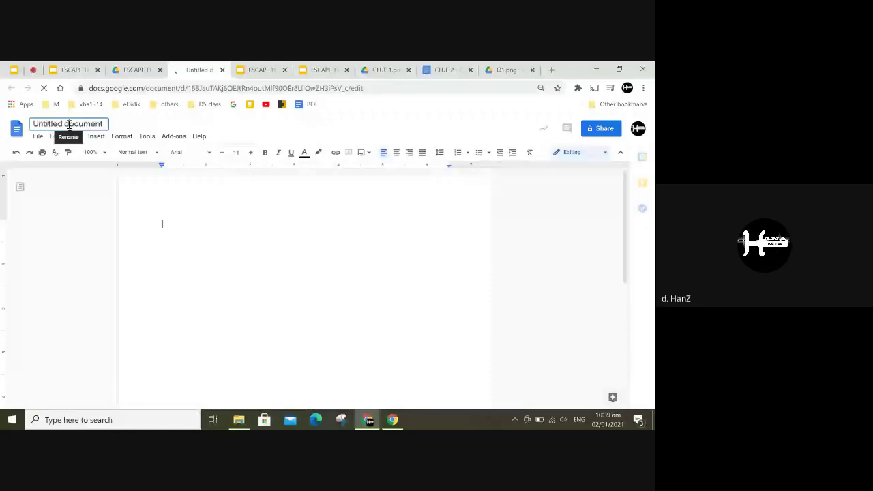
# Rename the new blank document as "KLU 1"
pyautogui.click(68, 125)
pyautogui.write('K')
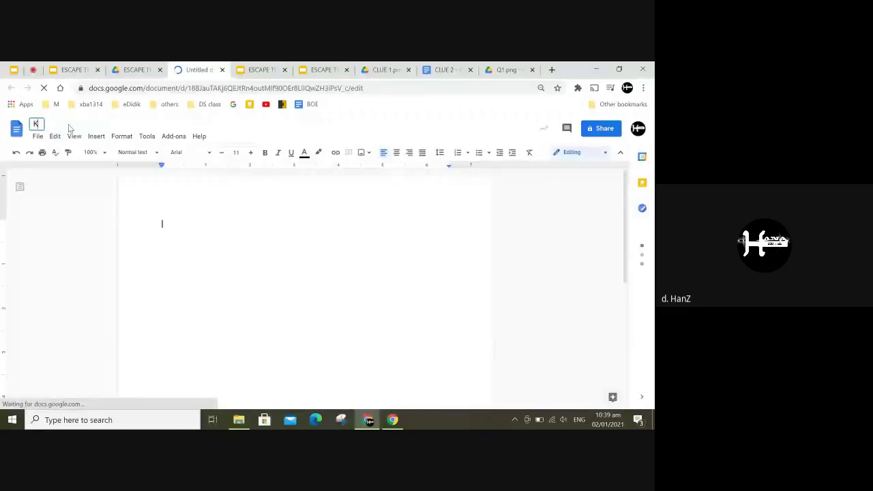
pyautogui.write('LU 1')
pyautogui.press('Return')
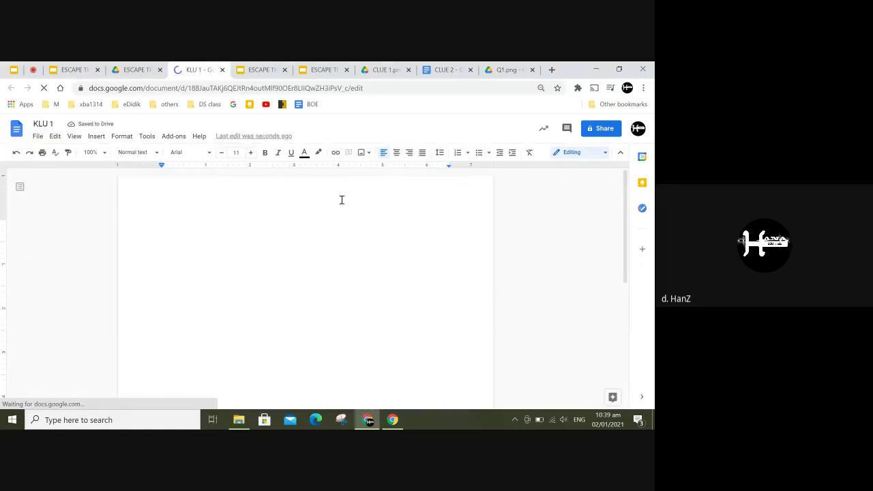
# Centre-align the text in KLU 1 and paste in the three riddle lines copied from the CLUE 2 document
pyautogui.click(396, 152)
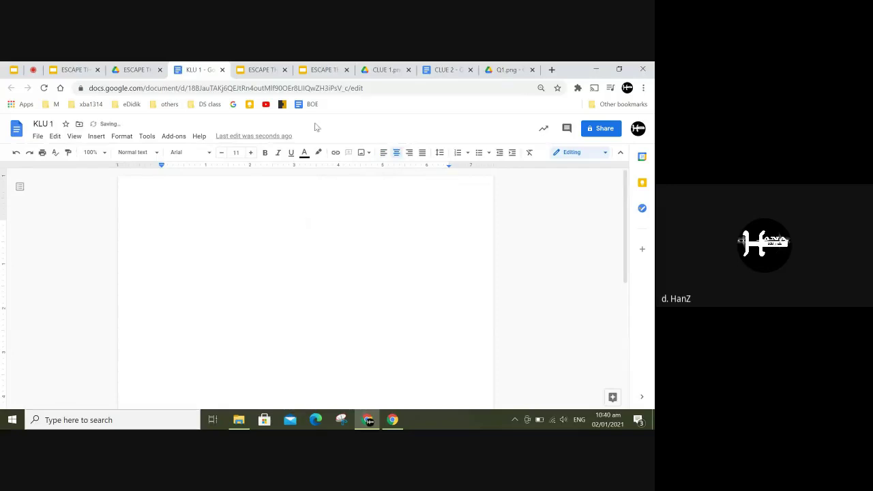
pyautogui.click(449, 69)
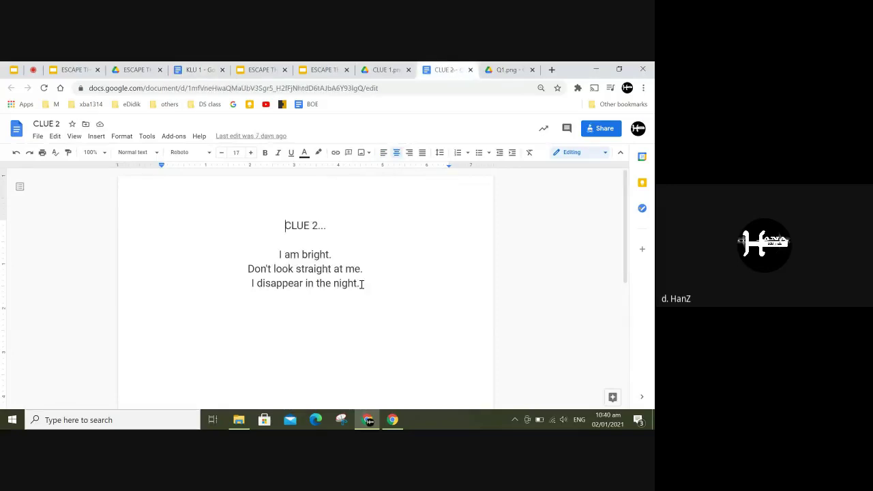
pyautogui.moveTo(361, 285); pyautogui.dragTo(268, 256)
pyautogui.hotkey('ctrl', 'c')
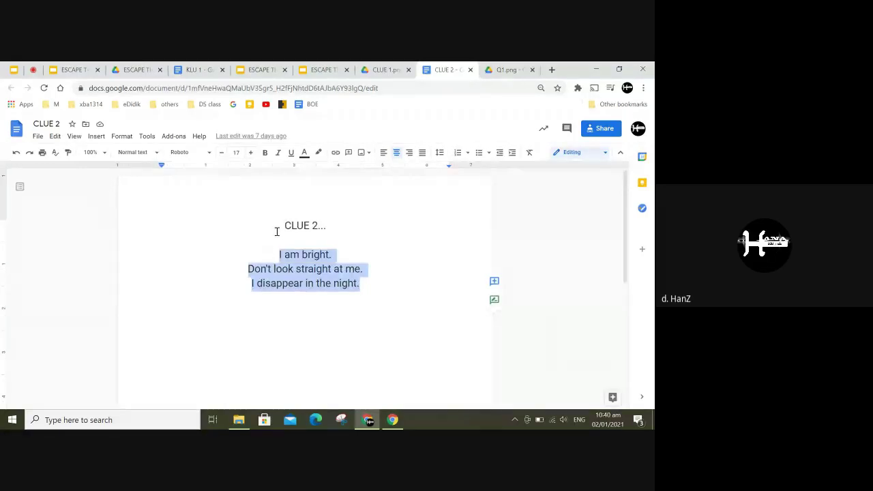
pyautogui.click(210, 68)
pyautogui.hotkey('ctrl', 'v')
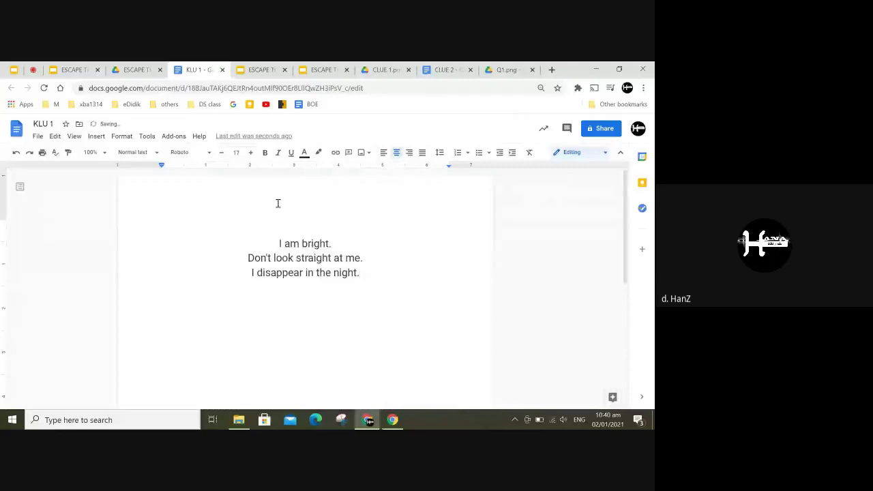
# Add the heading "KLU PERTAMA" above the riddle lines in KLU 1
pyautogui.click(306, 219)
pyautogui.write('KLU PERTAMA')
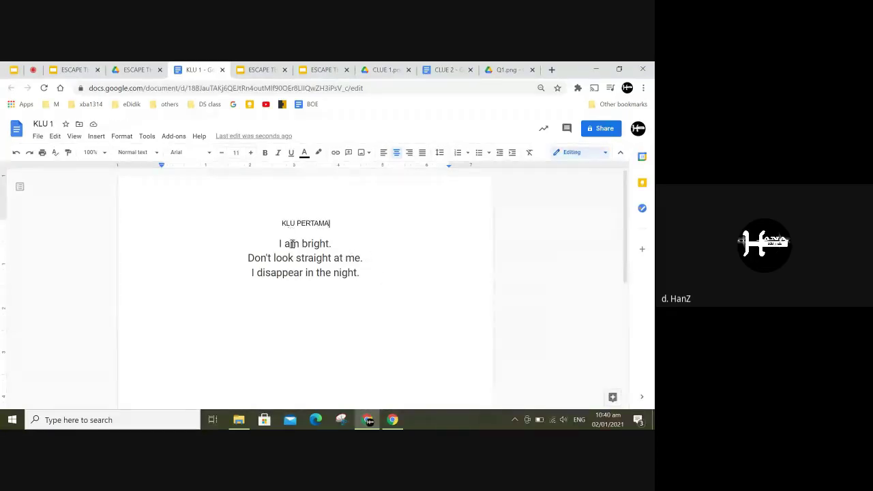
pyautogui.click(358, 241)
# Check the CLUE 1.png sample and close the KLU 1 document
pyautogui.click(386, 68)
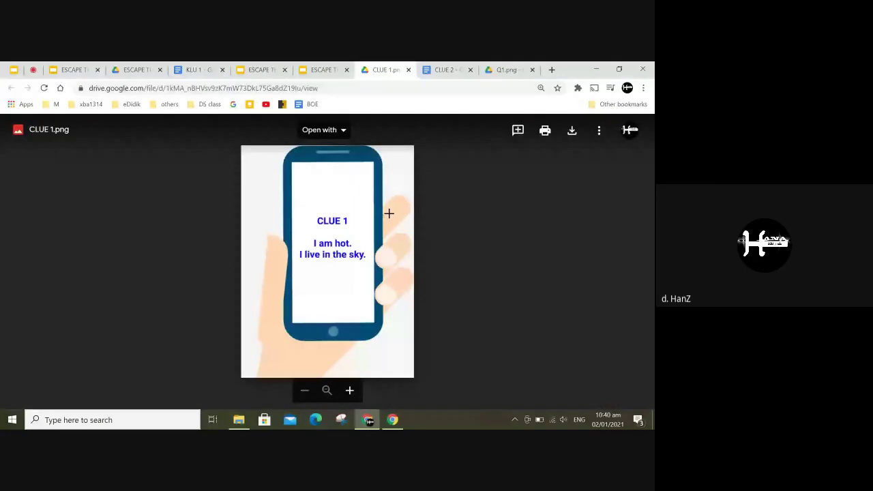
pyautogui.click(194, 69)
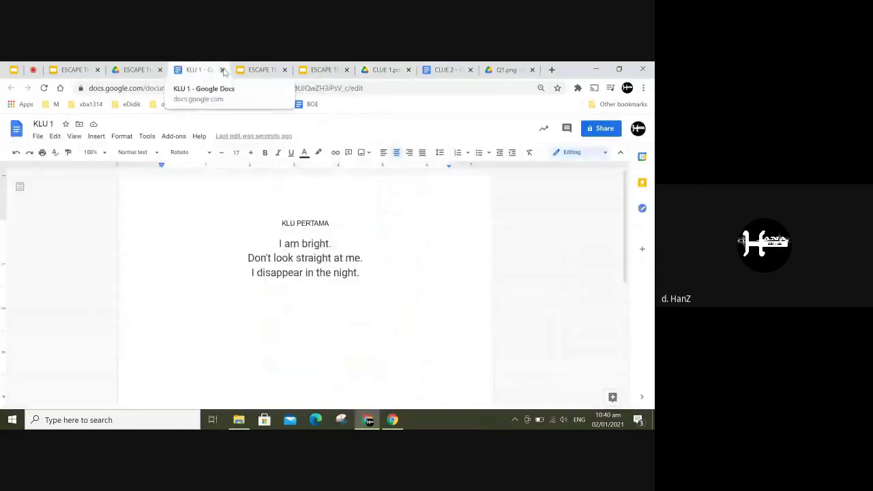
pyautogui.click(221, 70)
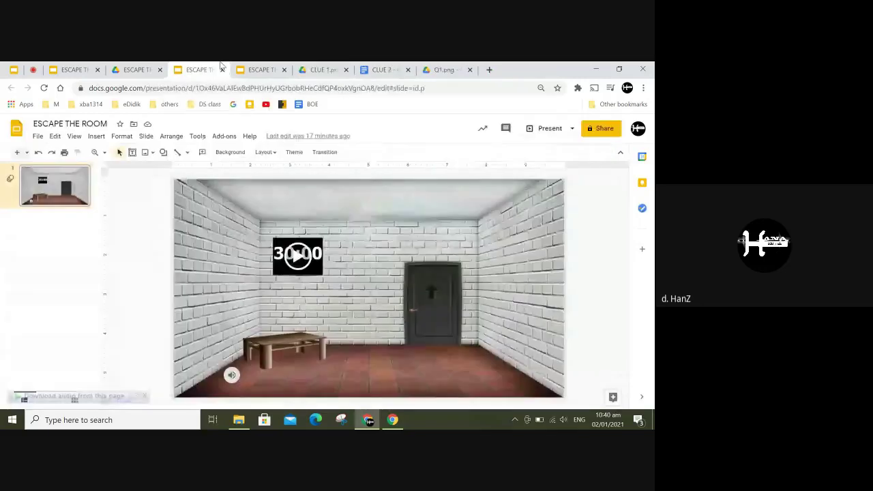
# Close the Q1.png sample and look over the ESCAPE THE ROOM slides, its Drive folder and the CLUE 1.png sample
pyautogui.click(263, 69)
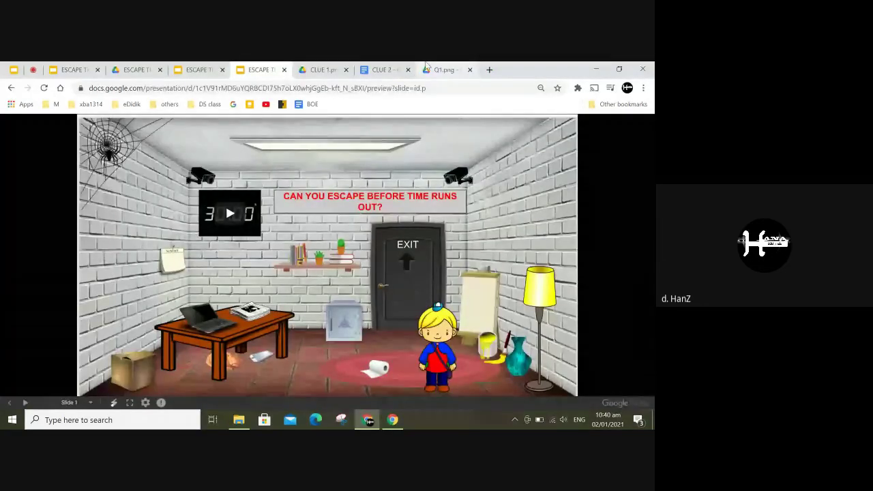
pyautogui.click(450, 70)
pyautogui.click(470, 70)
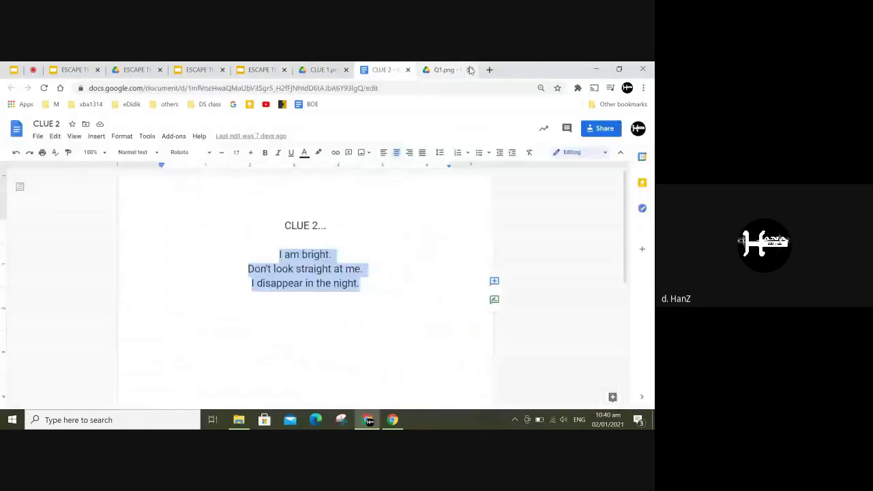
pyautogui.click(225, 70)
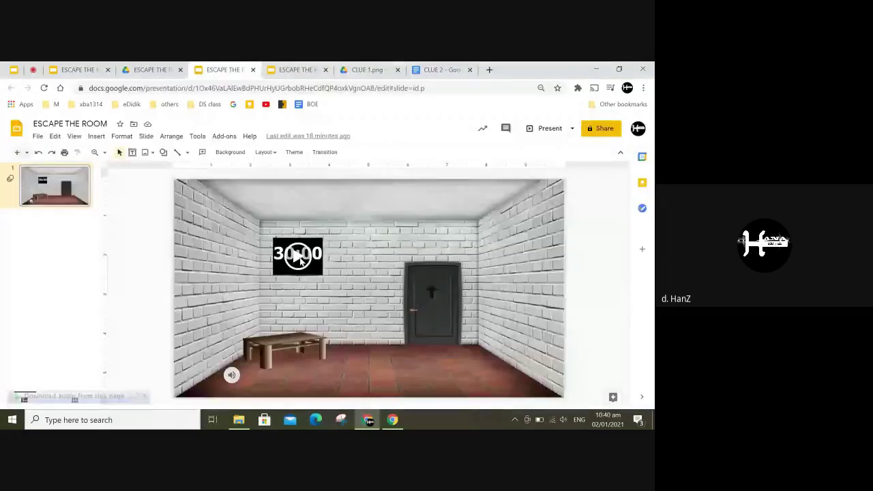
pyautogui.click(297, 69)
pyautogui.click(152, 69)
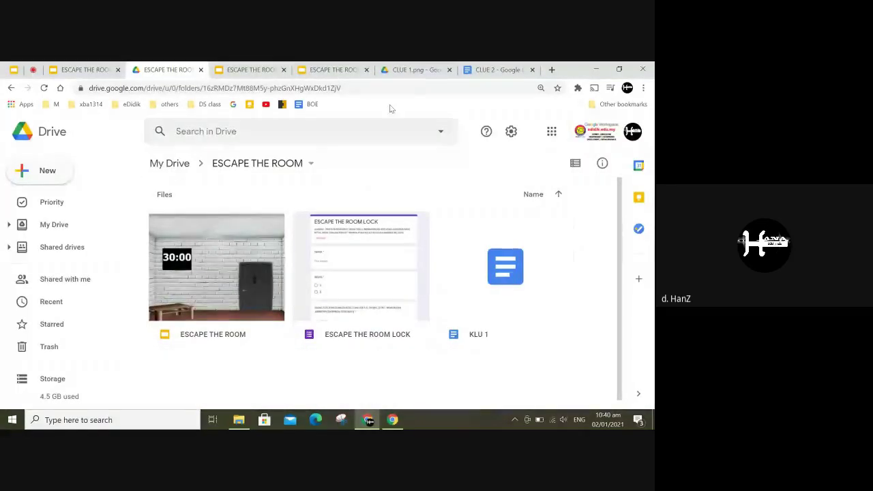
pyautogui.click(405, 71)
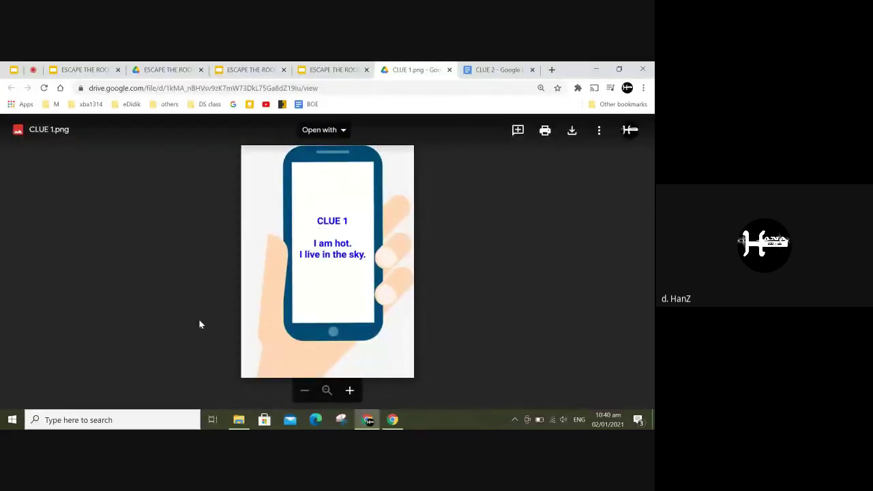
# Launch Microsoft PowerPoint 2010 and dismiss its start-up dialogs to reach a blank presentation
pyautogui.click(150, 420)
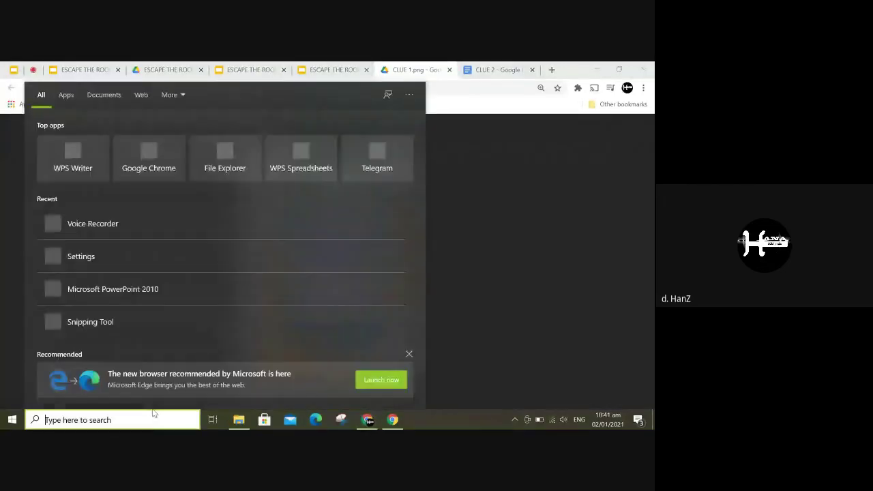
pyautogui.write('POWER')
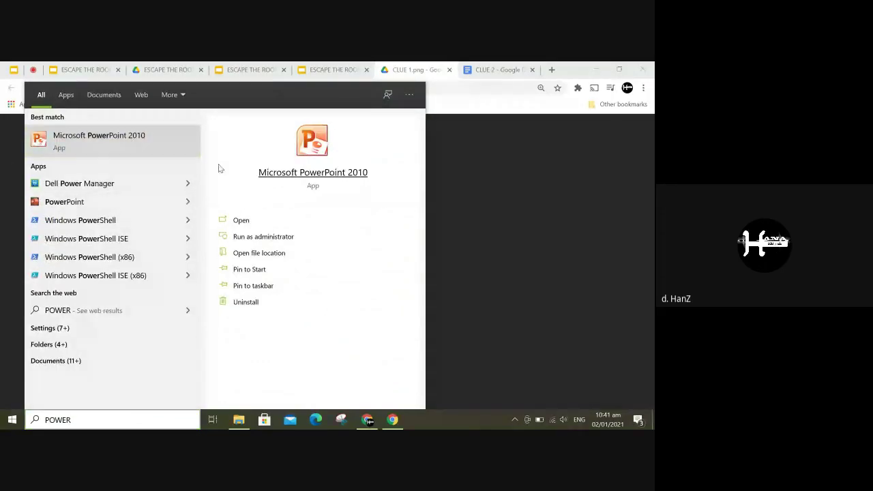
pyautogui.press('Return')
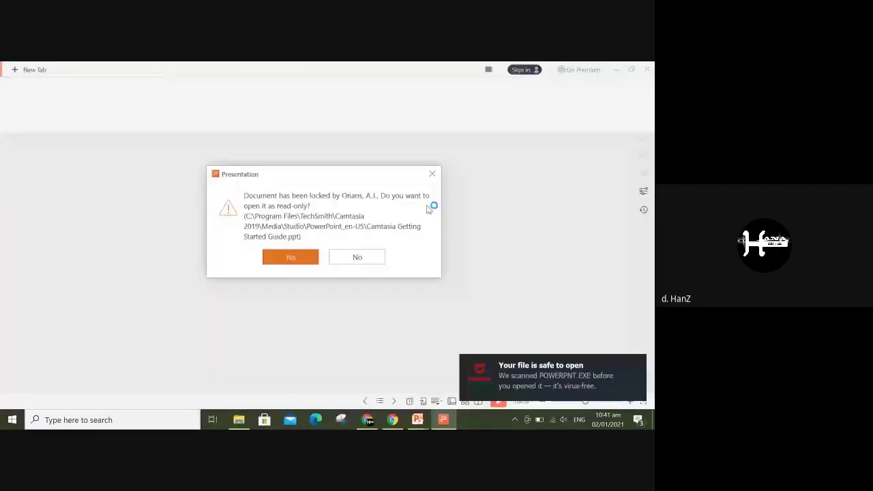
pyautogui.click(432, 176)
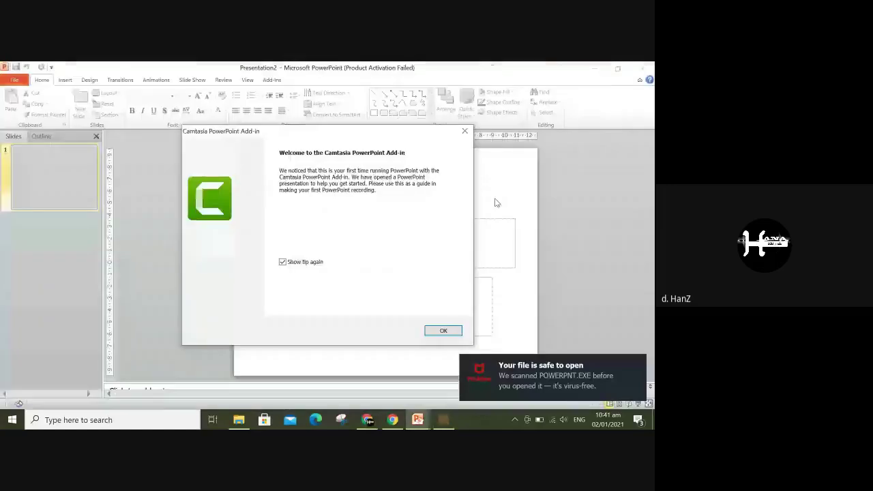
pyautogui.press('Return')
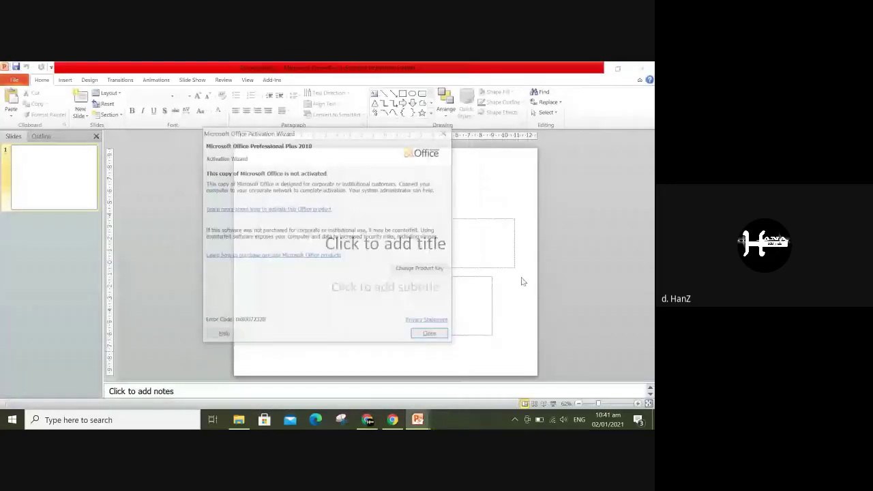
# Delete the title and subtitle placeholders from the first slide and compare with the CLUE 1.png sample in Chrome
pyautogui.moveTo(223, 157); pyautogui.dragTo(535, 403)
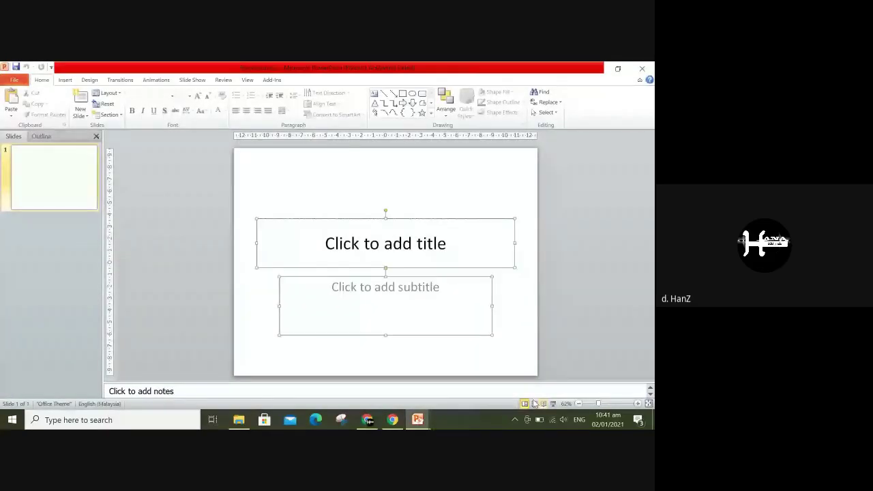
pyautogui.press('Delete')
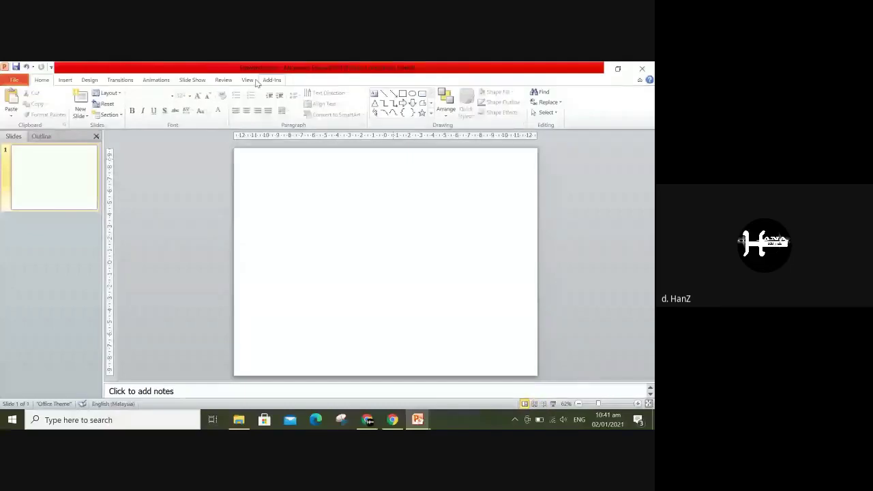
pyautogui.click(368, 420)
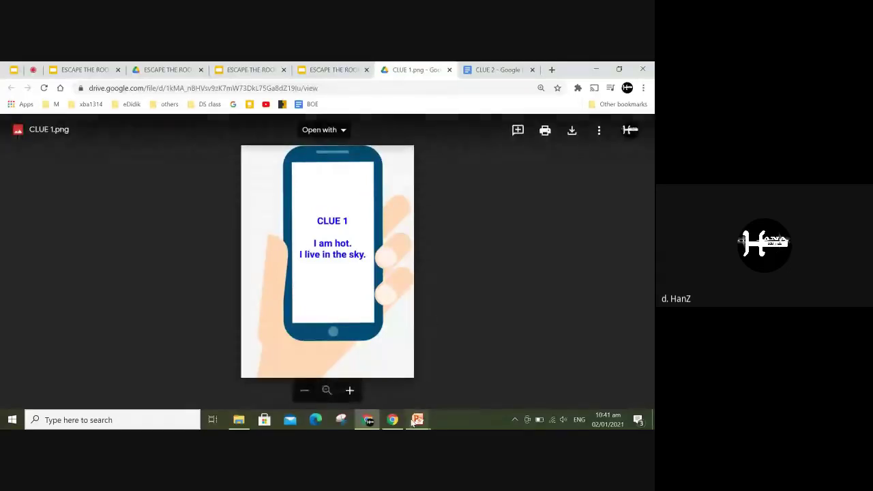
pyautogui.moveTo(411, 419)
pyautogui.click(438, 383)
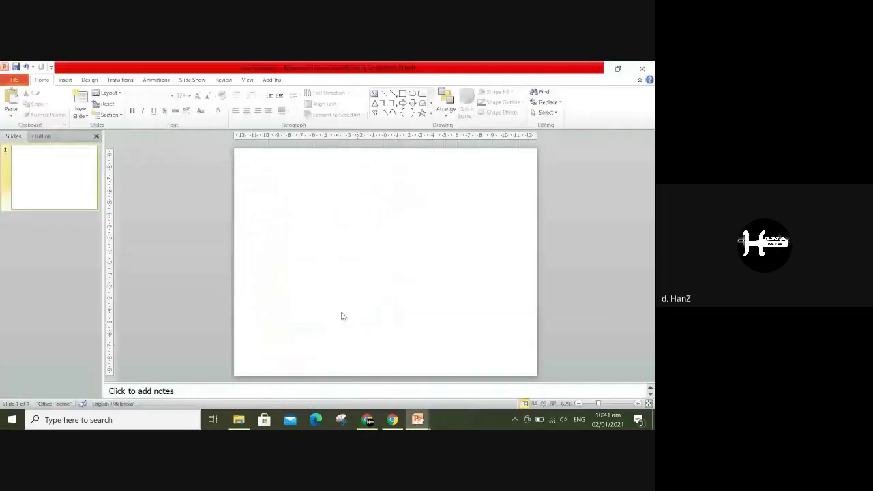
# Insert the "phone in hand" picture from the ETR DEMO folder on the Desktop into the blank slide
pyautogui.click(64, 79)
pyautogui.click(32, 102)
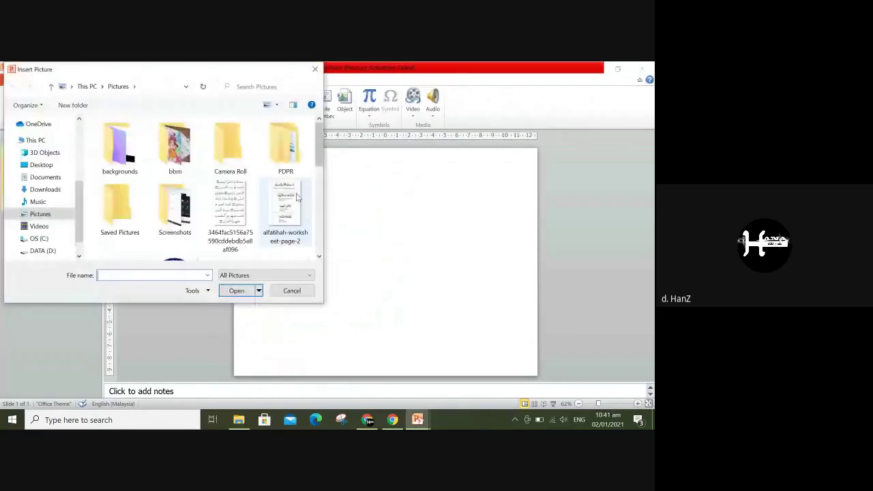
pyautogui.click(41, 164)
pyautogui.doubleClick(120, 146)
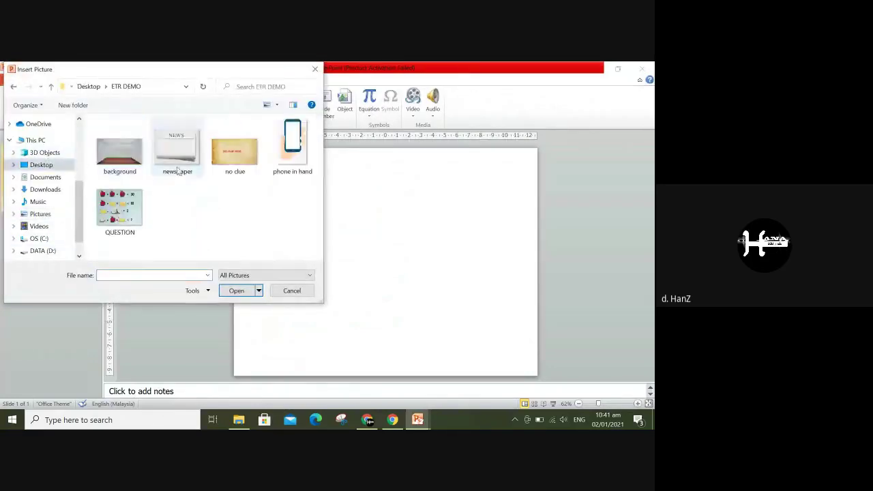
pyautogui.doubleClick(300, 140)
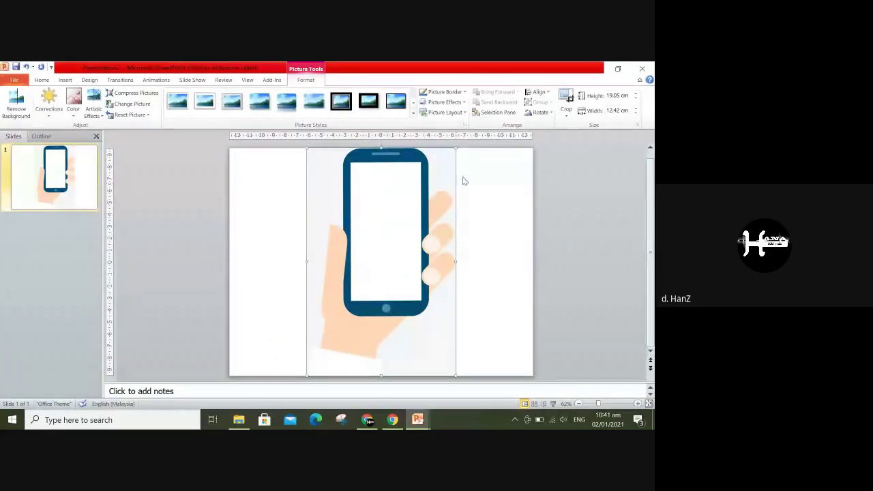
# Crop the lower edge of the phone picture to a height of about 17.3 cm and move it slightly down on the slide
pyautogui.click(566, 97)
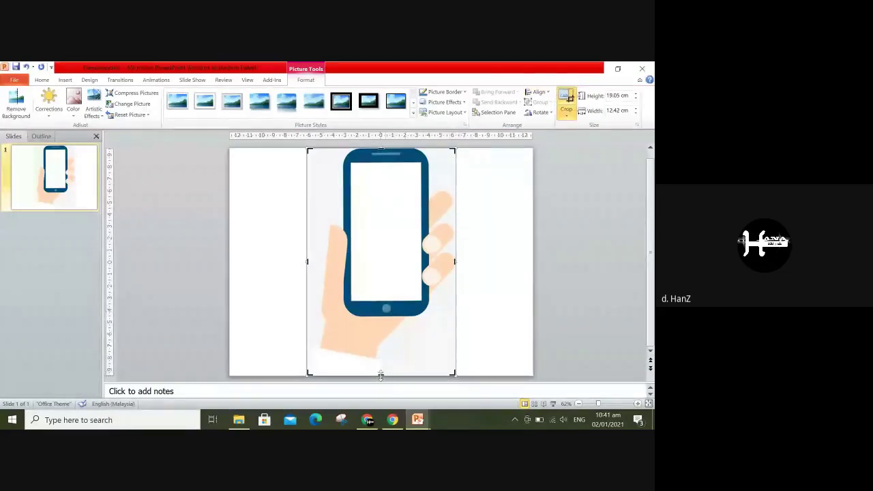
pyautogui.moveTo(379, 373); pyautogui.dragTo(384, 355)
pyautogui.click(456, 287)
pyautogui.click(384, 244)
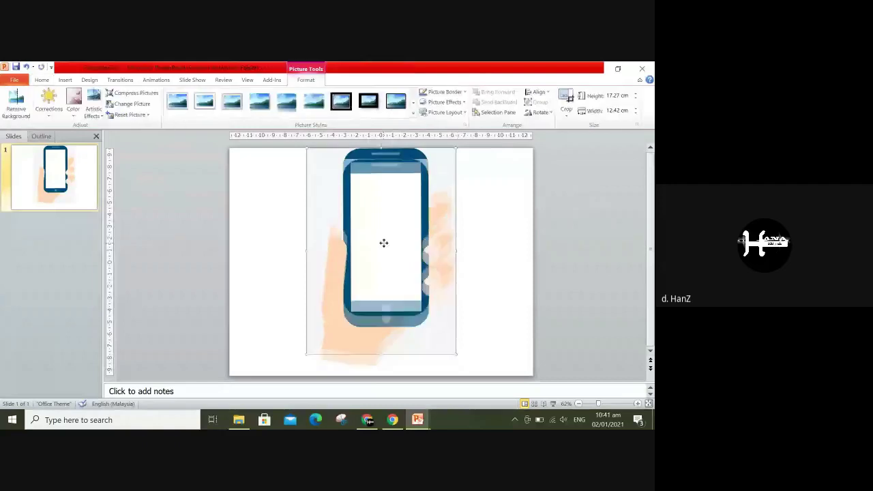
pyautogui.click(475, 211)
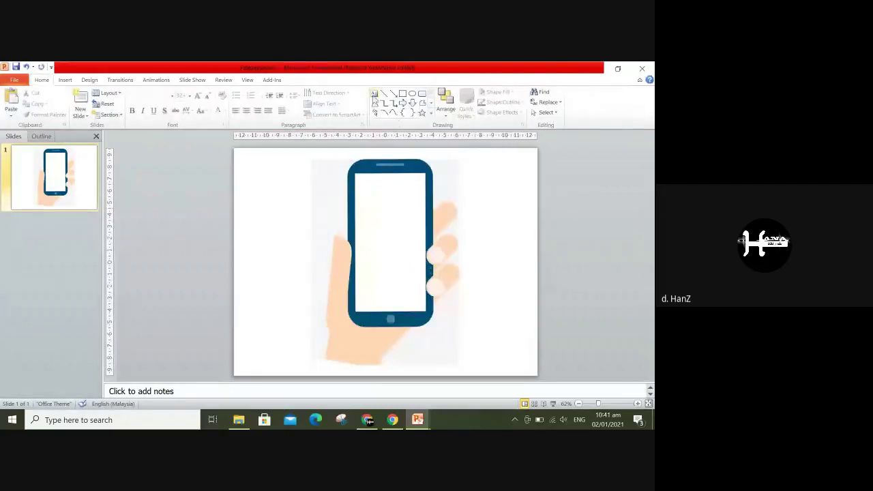
# Add a text box across the phone's screen reading "I AM HOT" and, on a second line, "I LIVE IN THE SKY"
pyautogui.click(373, 93)
pyautogui.moveTo(338, 206)
pyautogui.mouseDown()
pyautogui.moveTo(413, 280)
pyautogui.moveTo(447, 281)
pyautogui.mouseUp()
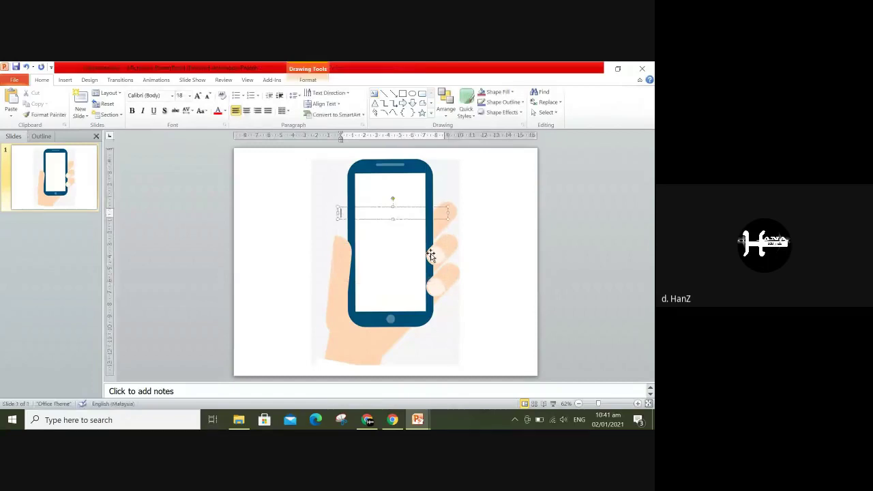
pyautogui.write('I AM HOT')
pyautogui.press('Return')
pyautogui.write('I LIVE IN')
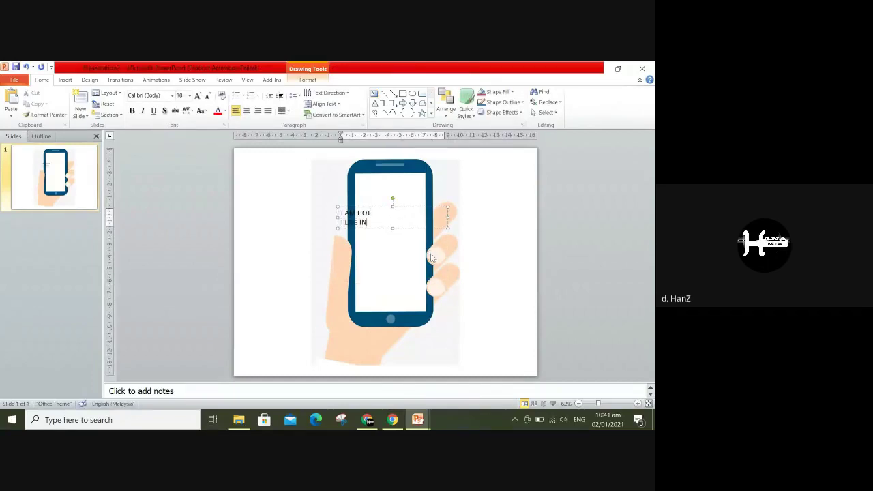
pyautogui.write(' THE SKY')
# Centre the riddle text, make it bold at size 24 and move its box down to the middle of the phone's screen
pyautogui.hotkey('ctrl', 'a')
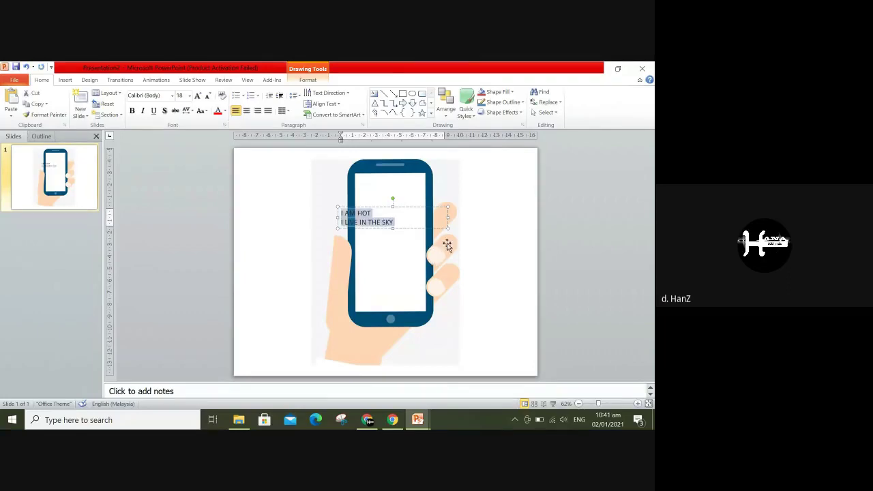
pyautogui.click(246, 110)
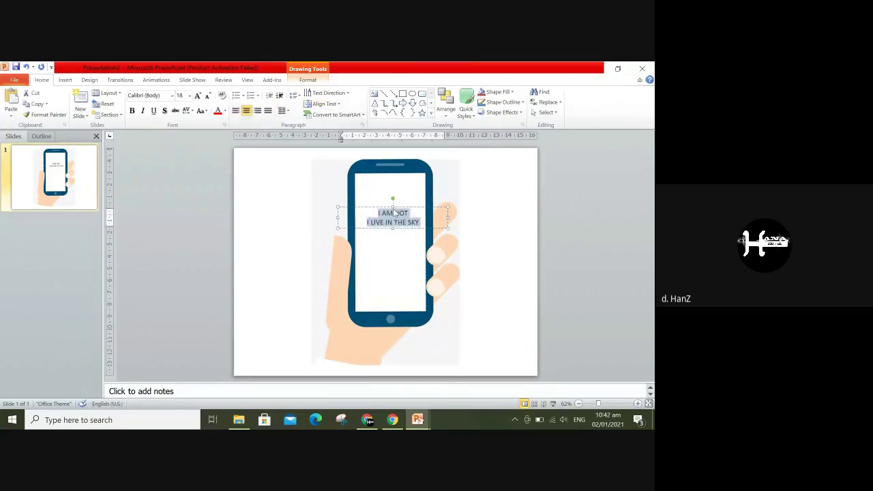
pyautogui.click(393, 206)
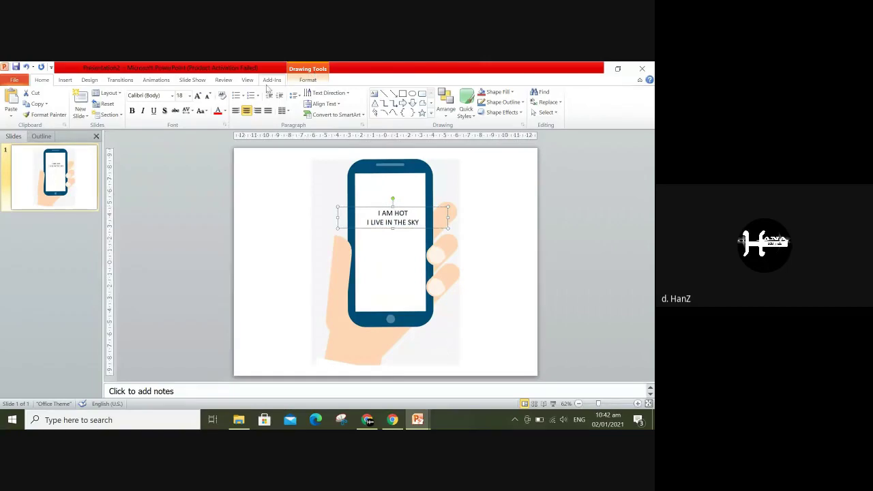
pyautogui.click(132, 111)
pyautogui.click(197, 96)
pyautogui.click(197, 95)
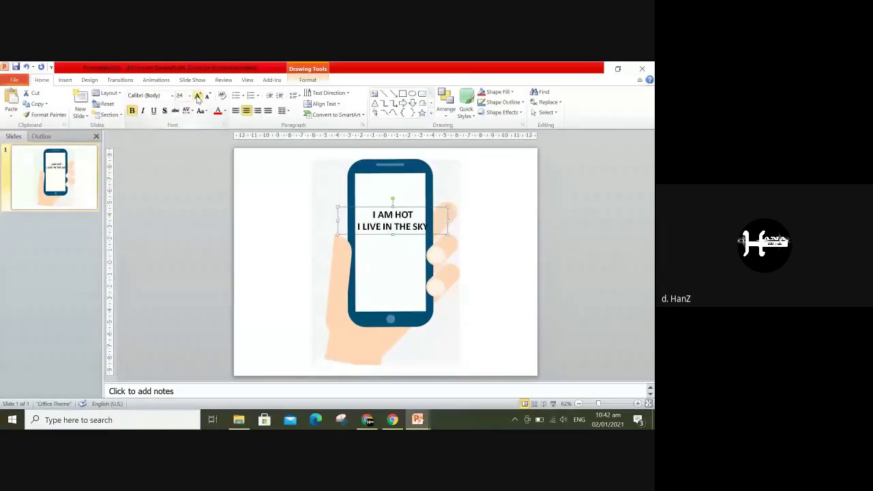
pyautogui.moveTo(394, 204); pyautogui.dragTo(397, 223)
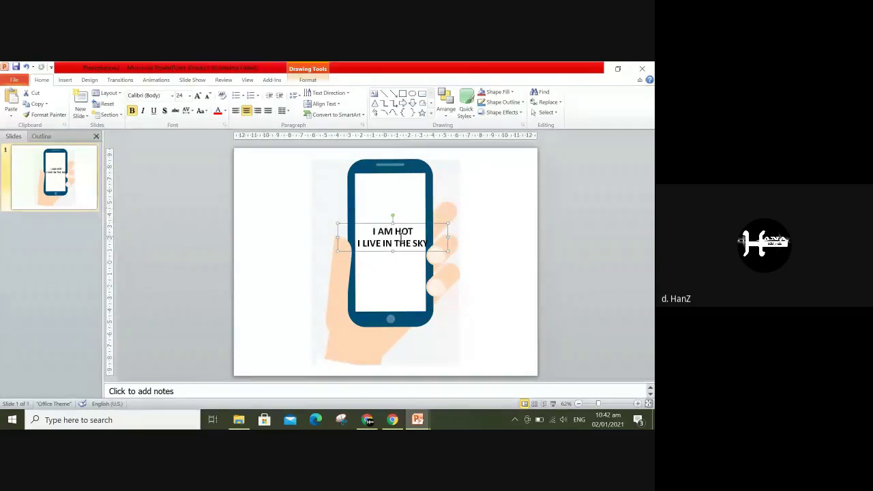
# Reduce the riddle text to size 20 and move its box slightly down to centre it on the phone's screen
pyautogui.click(207, 95)
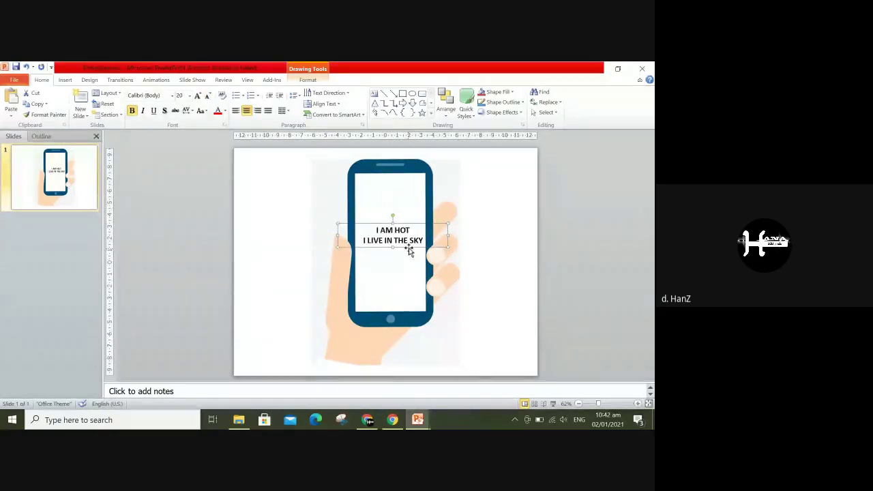
pyautogui.moveTo(407, 248); pyautogui.dragTo(407, 253)
pyautogui.click(493, 270)
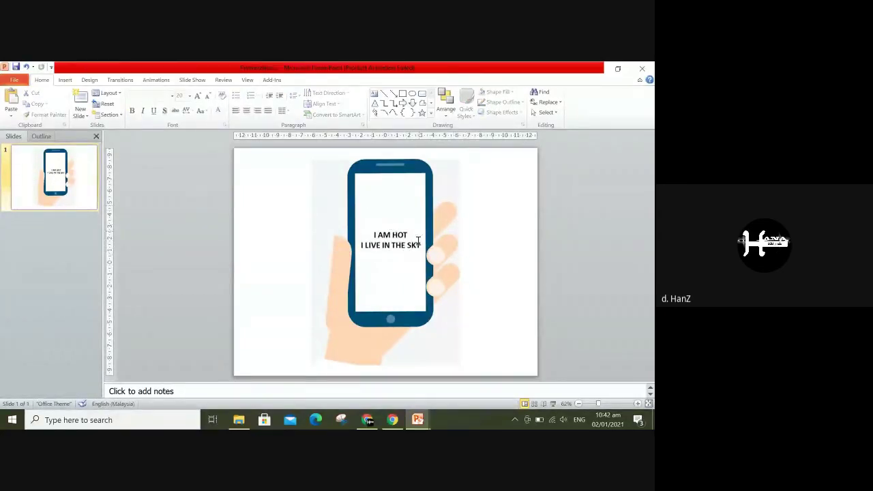
# Save the phone picture and riddle text box together as a PNG picture named "KLU 2" on the Desktop
pyautogui.moveTo(293, 150)
pyautogui.mouseDown()
pyautogui.moveTo(321, 206)
pyautogui.moveTo(508, 396)
pyautogui.mouseUp()
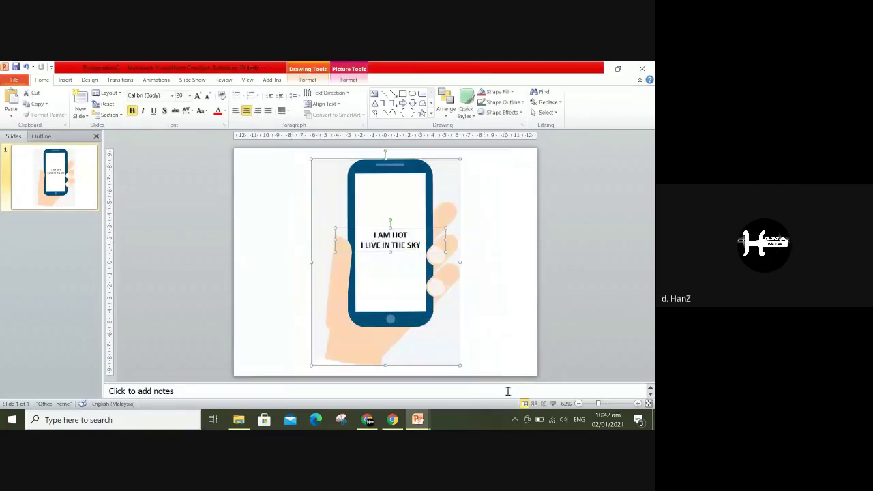
pyautogui.rightClick(410, 196)
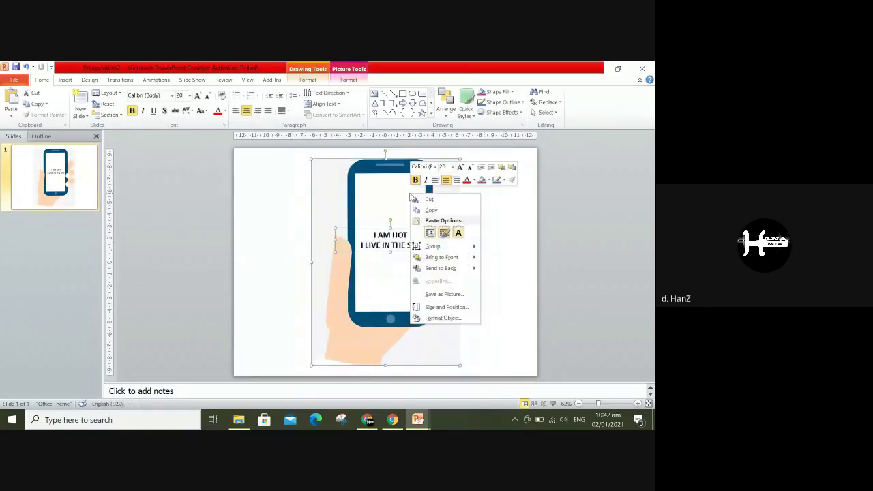
pyautogui.click(468, 298)
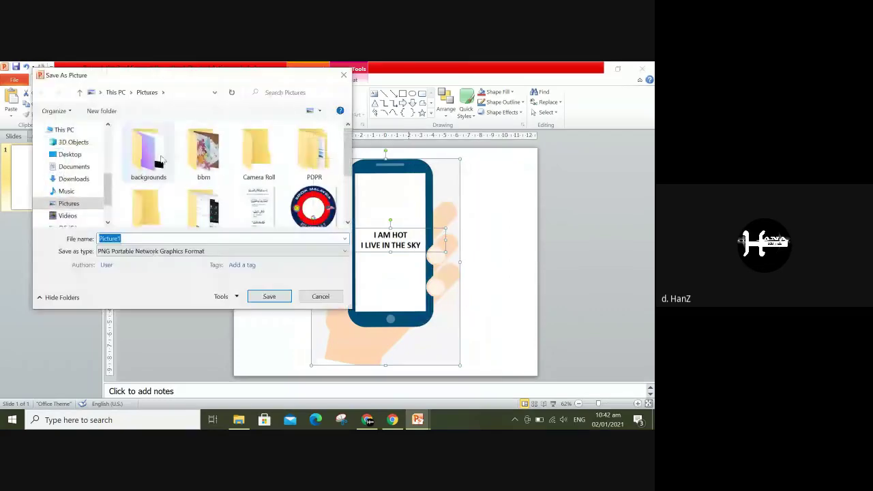
pyautogui.click(69, 154)
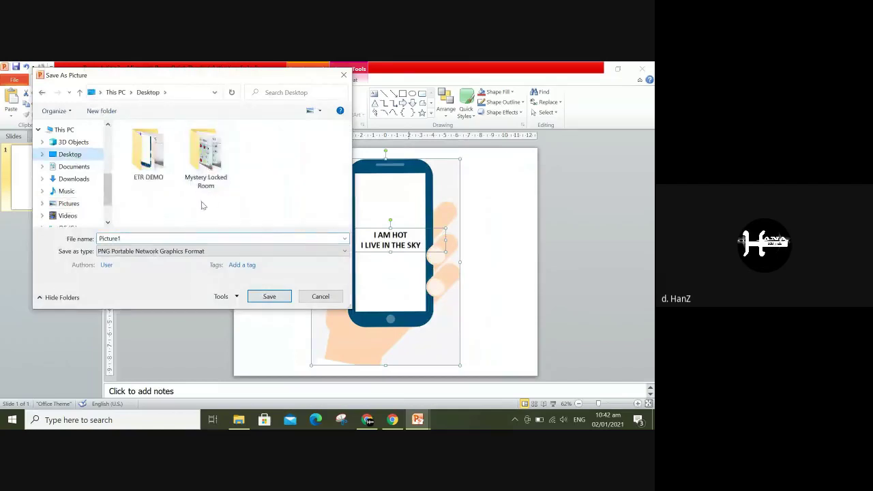
pyautogui.click(144, 238)
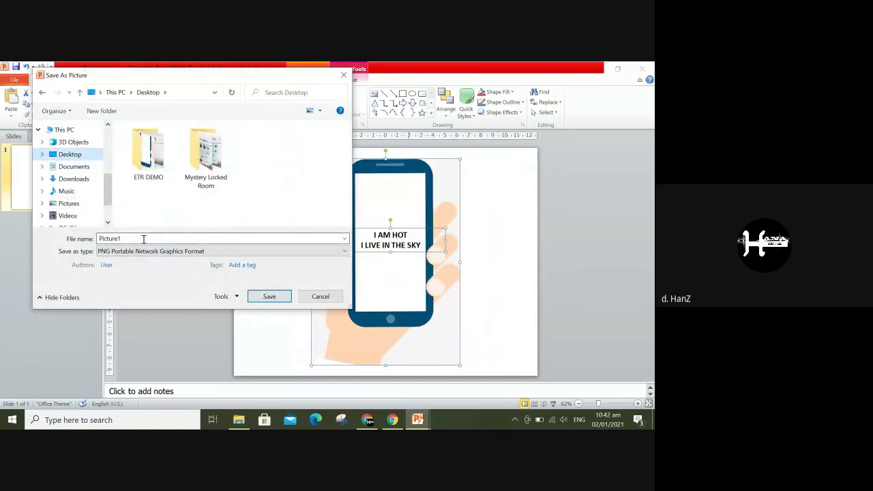
pyautogui.doubleClick(146, 238)
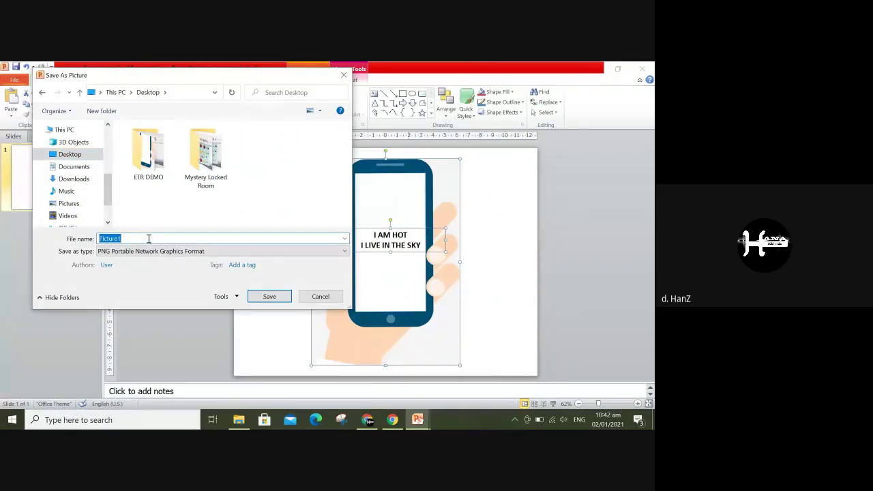
pyautogui.write('KLU 2')
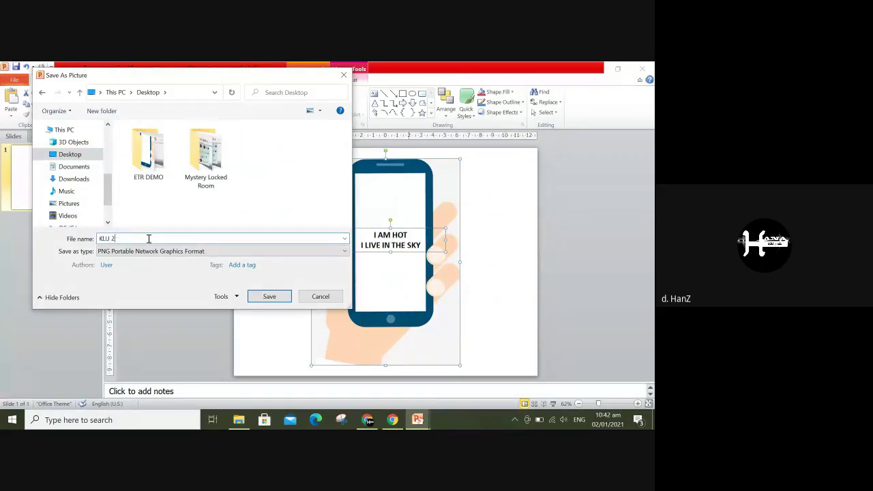
pyautogui.click(269, 297)
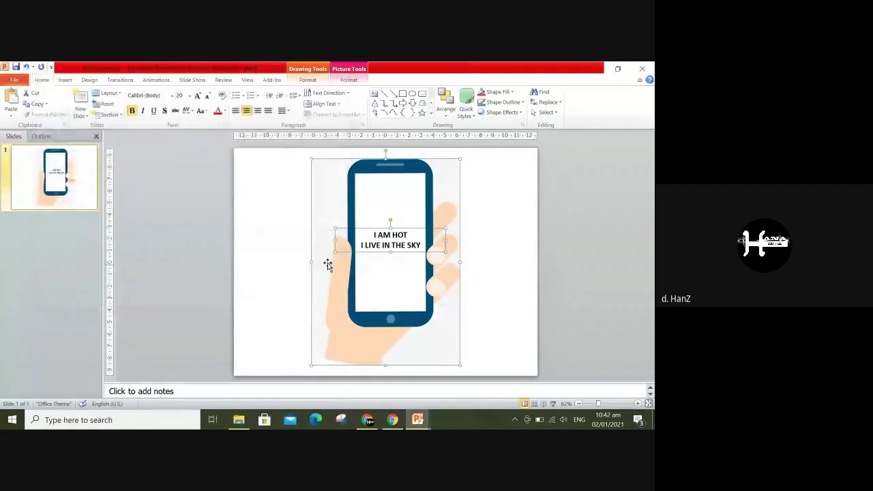
# Switch to the Windows desktop and open the saved "KLU 2" picture to check it
pyautogui.click(596, 68)
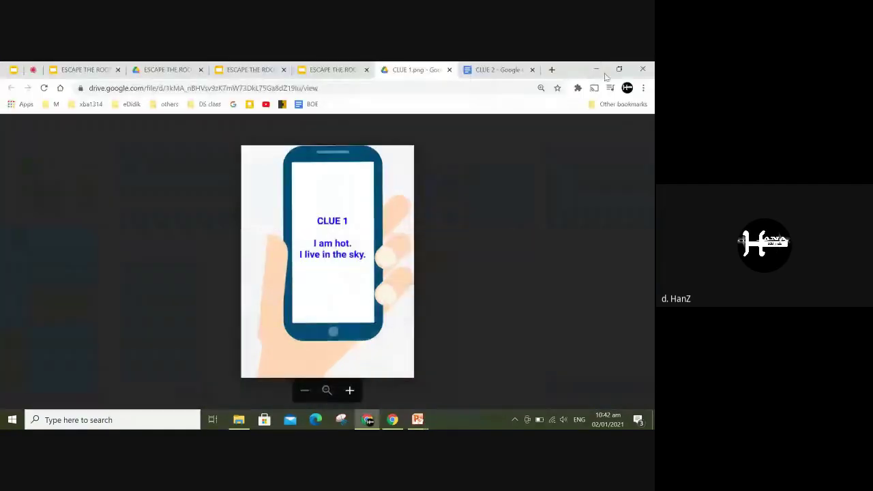
pyautogui.click(653, 420)
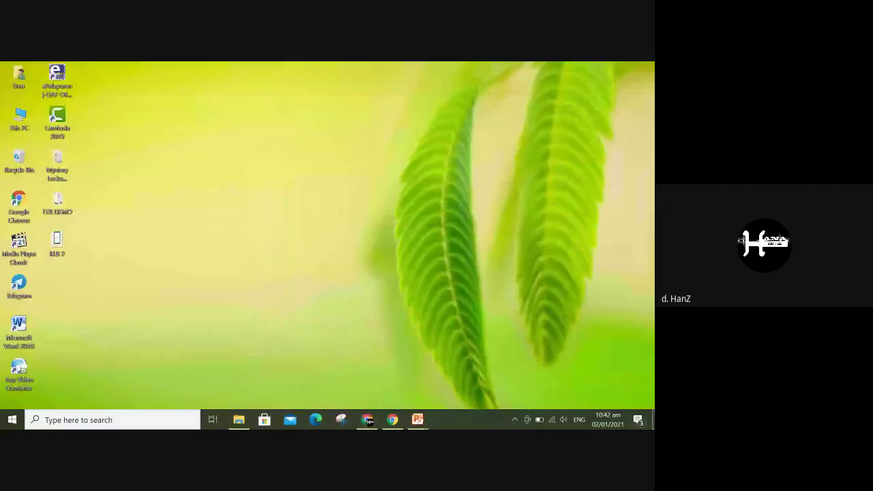
pyautogui.doubleClick(58, 244)
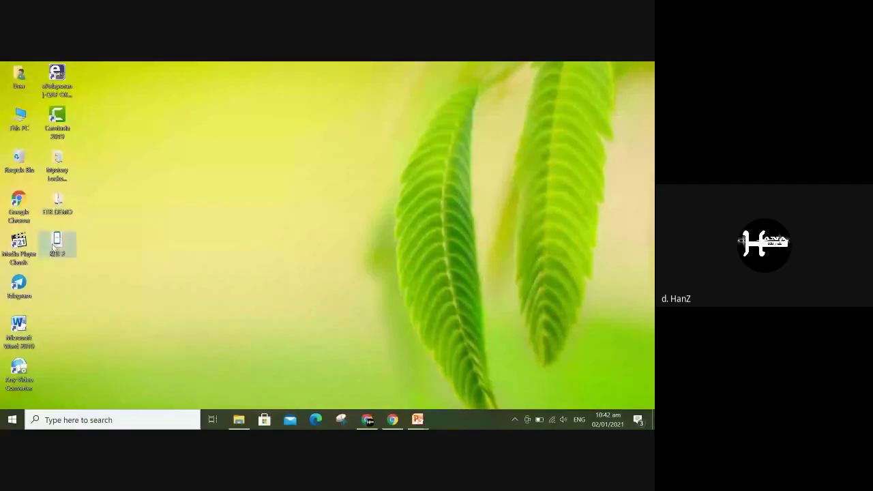